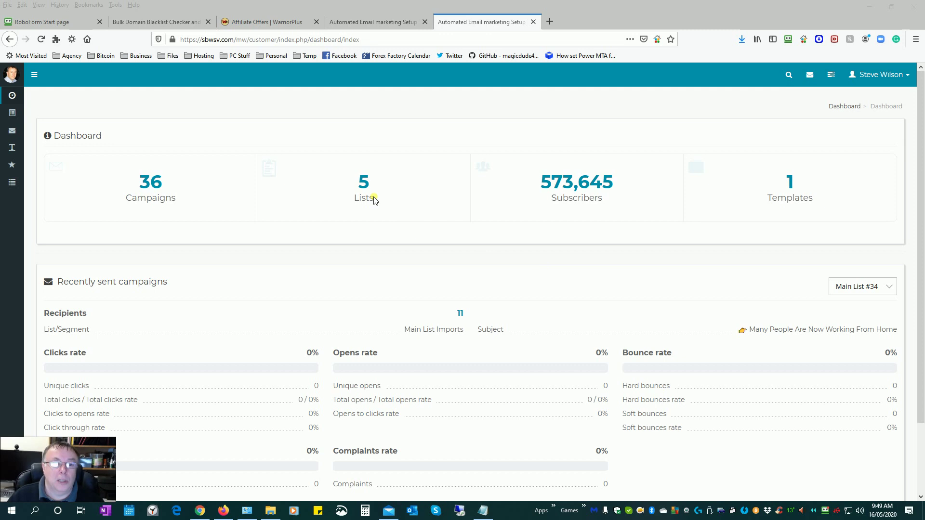
Step: Open the subscriber lists and examine the subscriber counts of Main List Imports and Sent, not opened
click(365, 185)
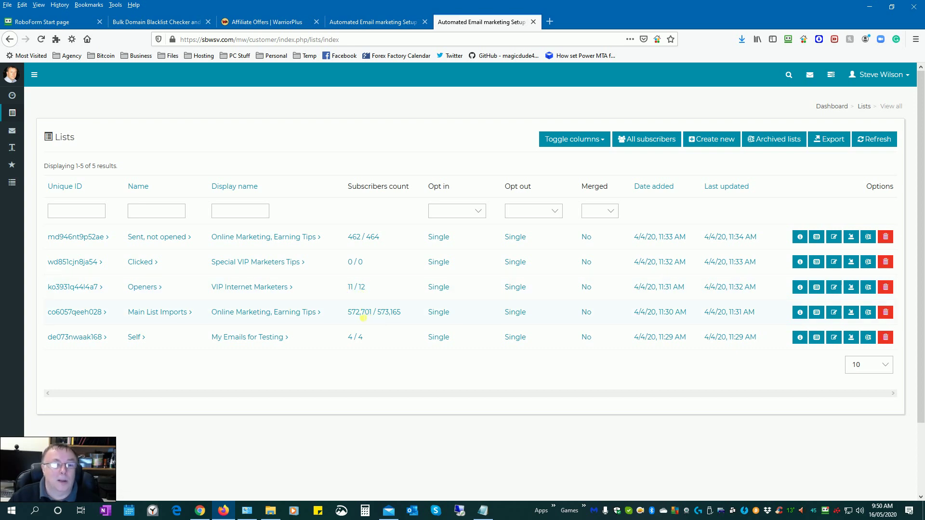
drag(348, 312, 399, 310)
click(357, 243)
drag(347, 238, 381, 238)
drag(125, 239, 197, 242)
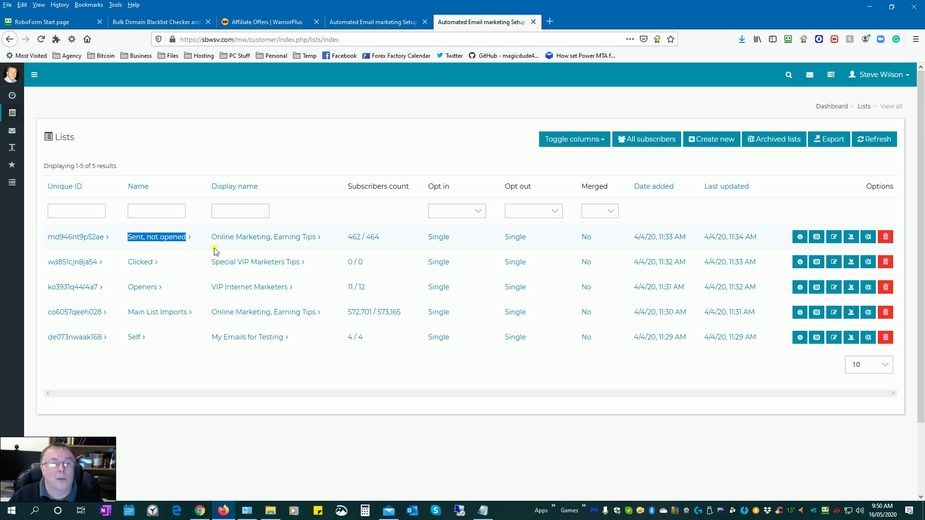
click(357, 225)
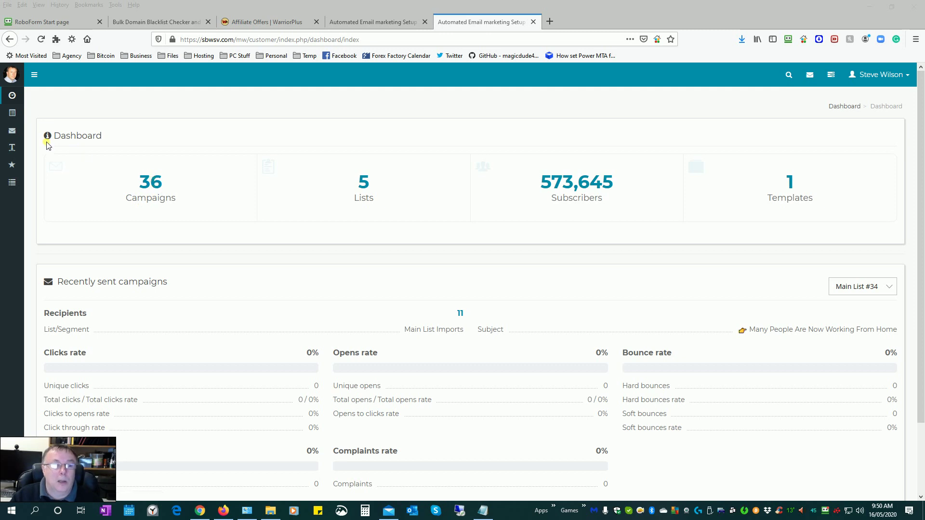
Step: Open the regular campaigns and mark the paused campaign Main List #33 as sent
mouse_move(17, 132)
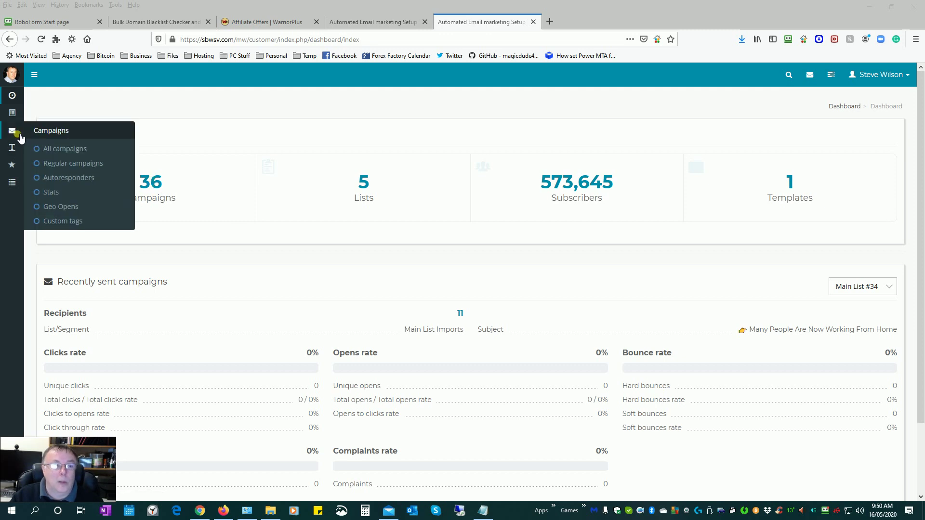
click(69, 166)
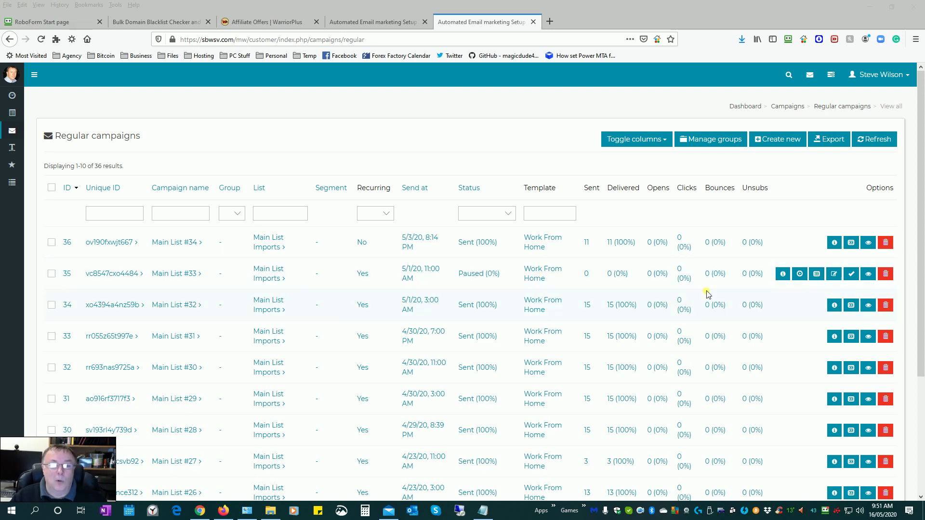
click(852, 274)
click(472, 240)
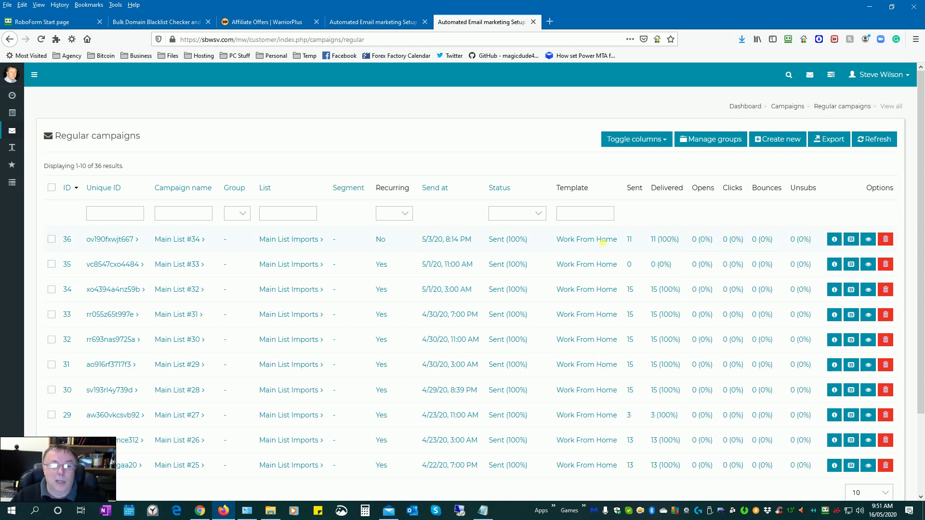
Step: Copy campaign Main List #34 and save the copy's details to continue to its setup
click(851, 239)
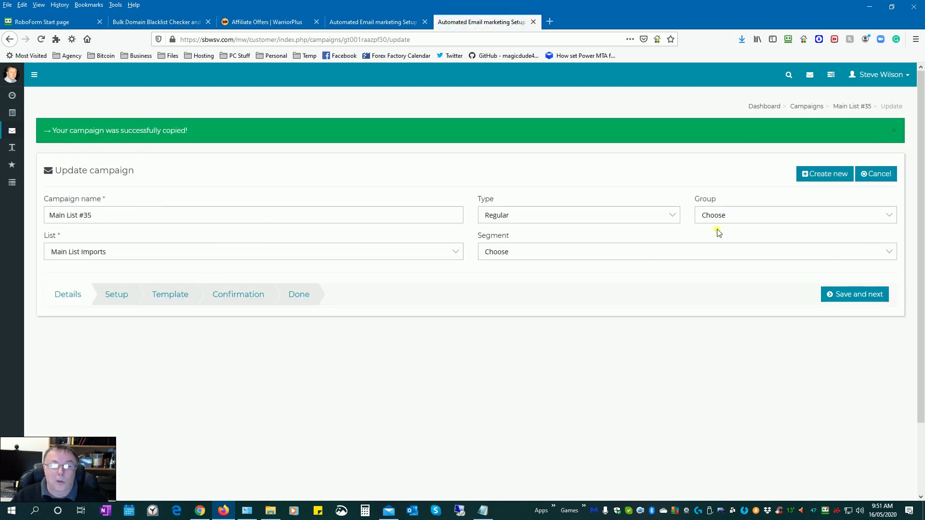
click(849, 294)
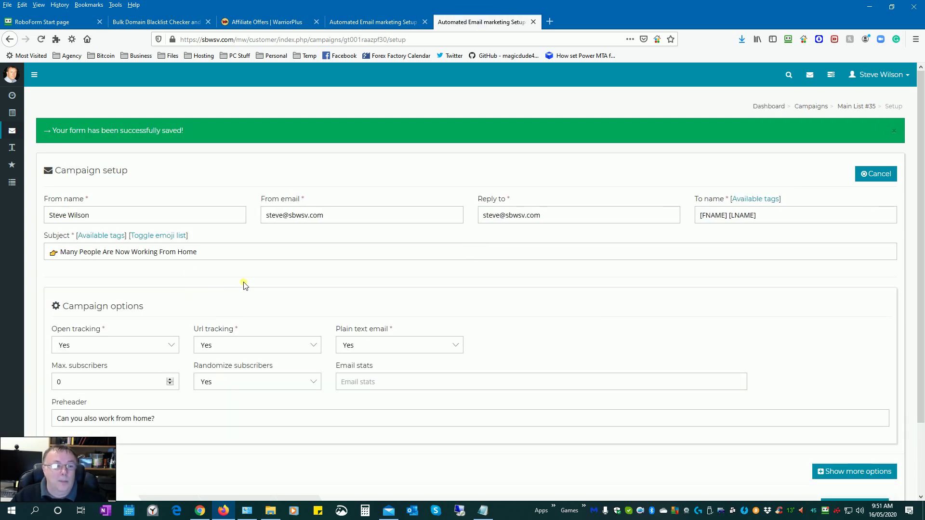
Step: Insert the Sunrise Over Mountains emoji twice at the end of the subject and once before its first word
click(159, 236)
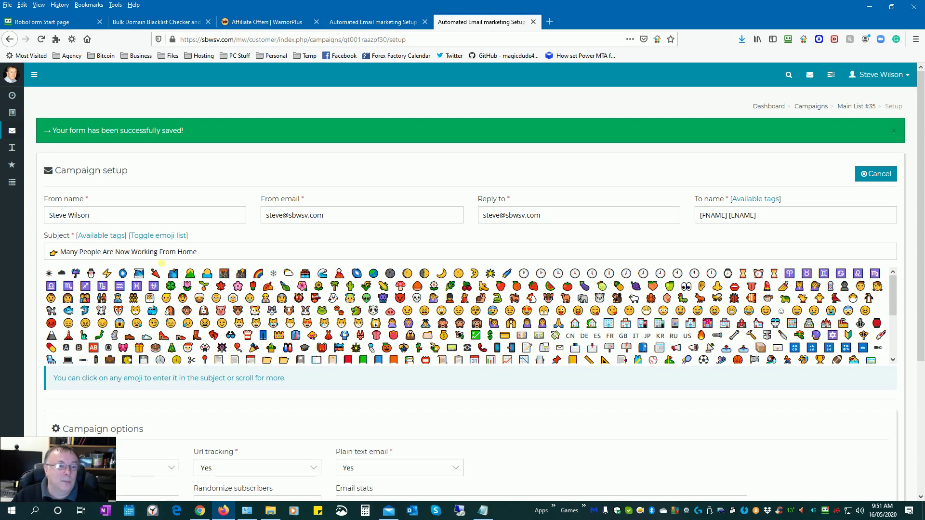
click(192, 274)
click(193, 274)
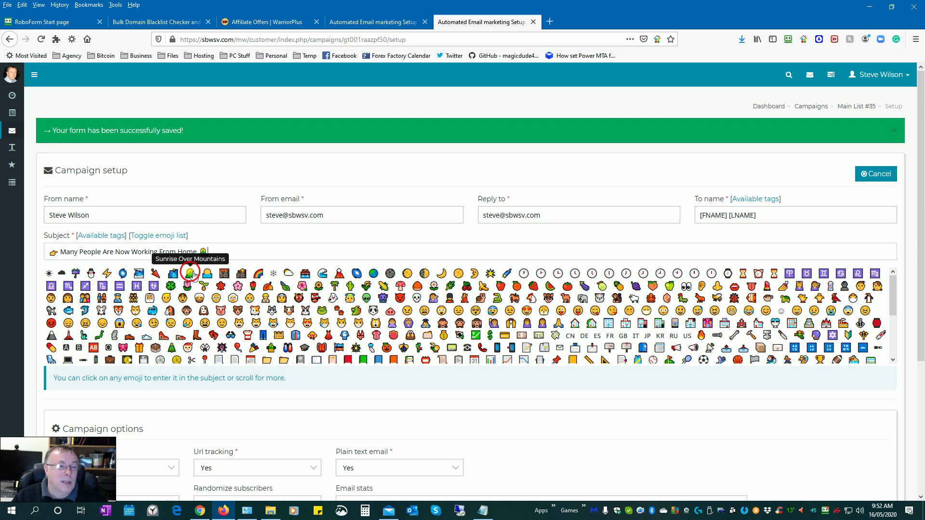
click(226, 251)
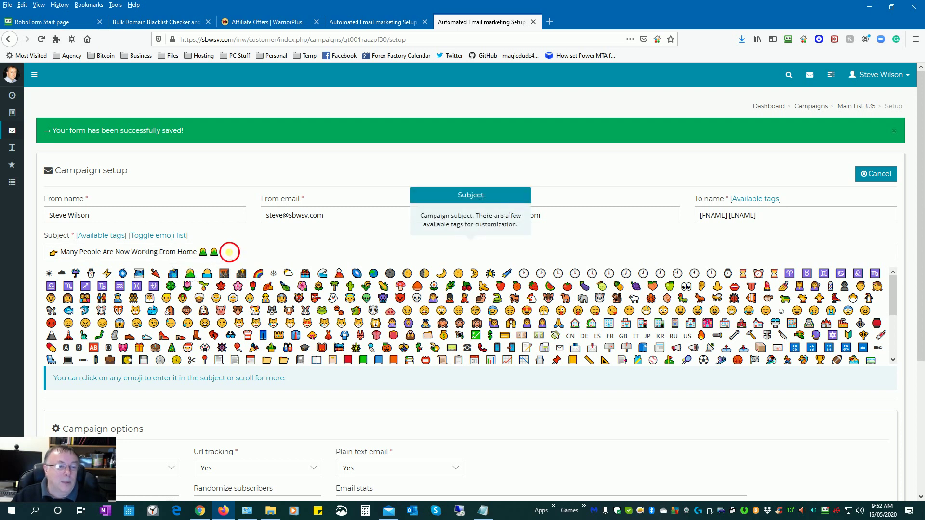
key(shift+Left)
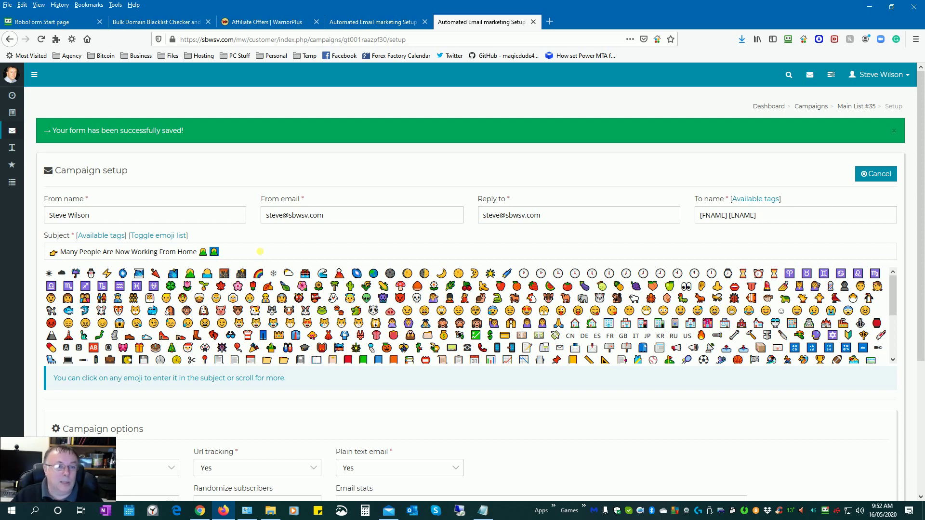
click(63, 257)
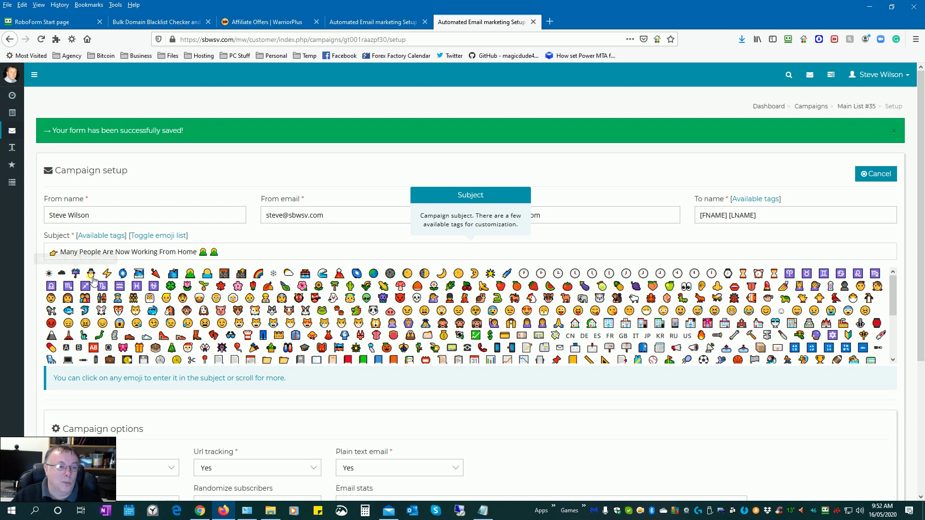
click(190, 273)
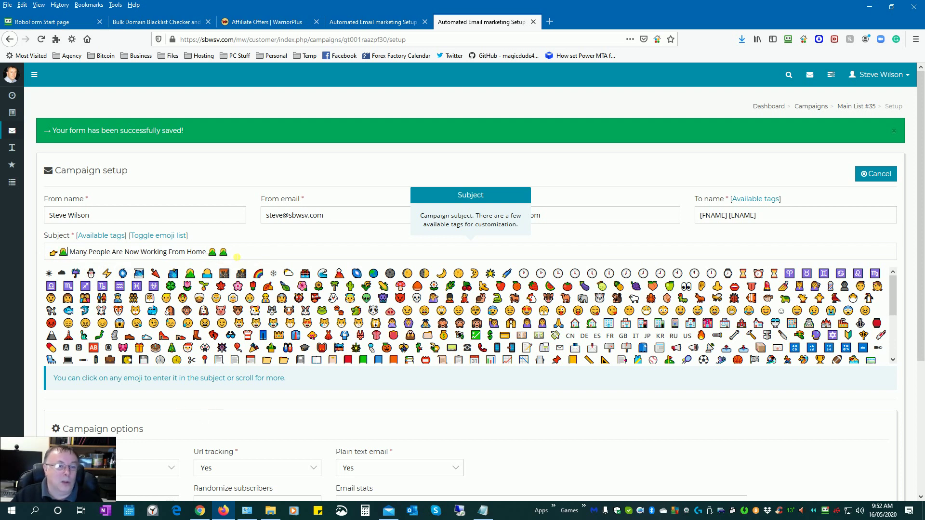
click(155, 235)
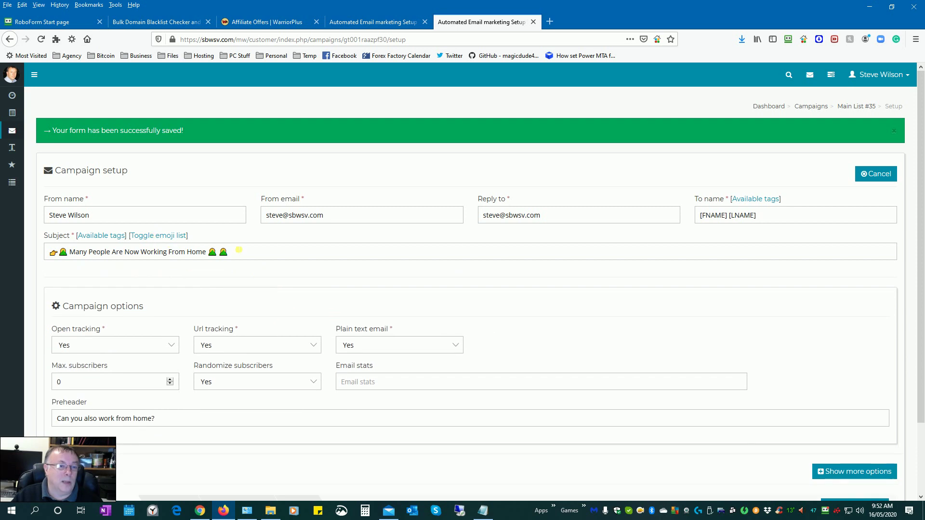
Step: Remove the Sunrise Over Mountains emojis from the end and start of the subject line
click(245, 254)
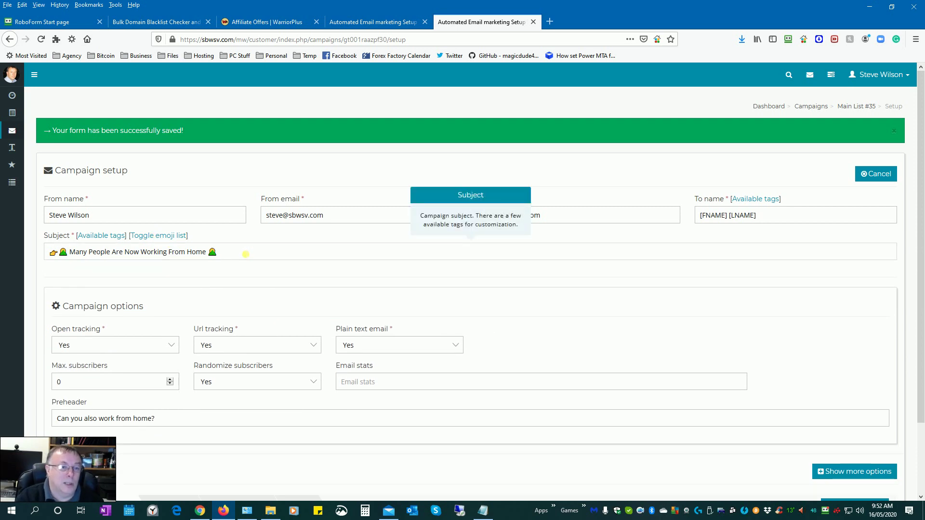
key(BackSpace)
click(64, 254)
key(BackSpace)
Step: Set the subject to 👉 [RANDOM_CONTENT:Many People Are Now Working From Home|Are You Able To Work From Home?|Would You Like To Work From Home?]
text(No)
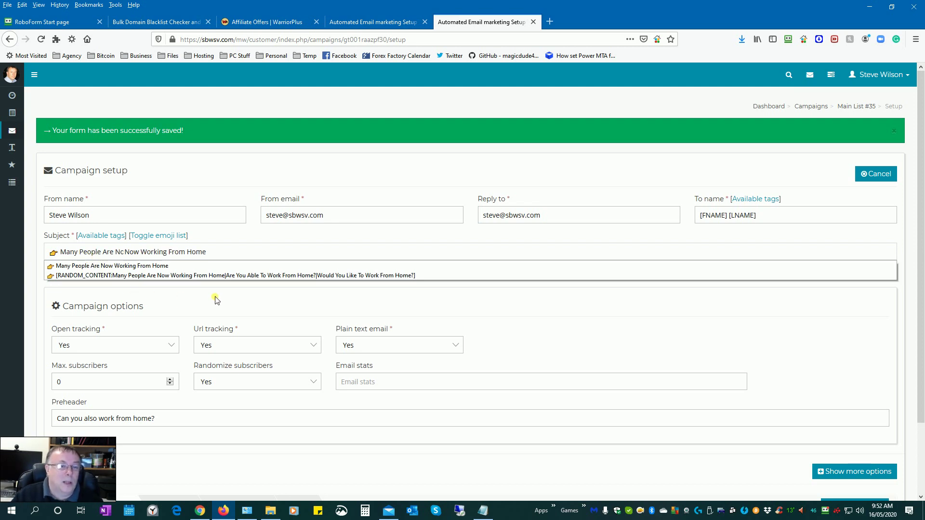
click(201, 276)
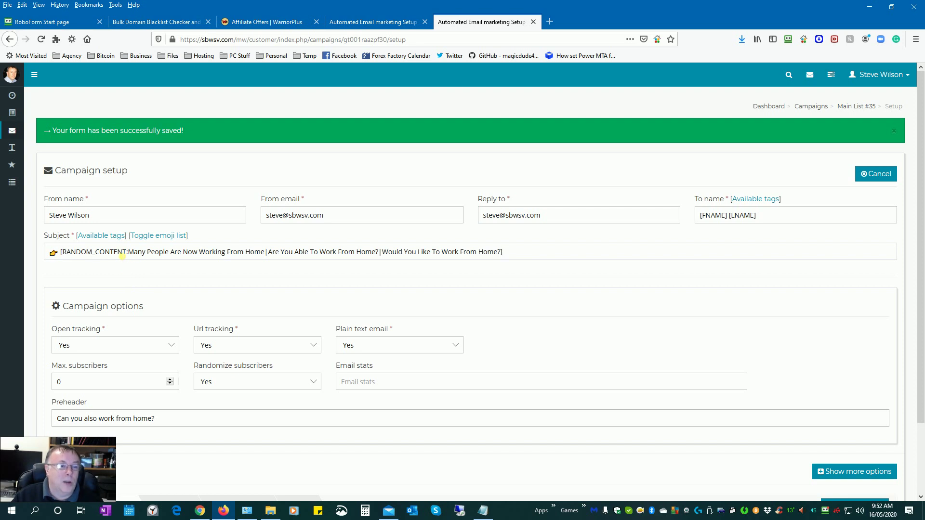
Step: Look up the [RANDOM_CONTENT:a|b|c] tag among the tags available for the subject, and close the tag list
click(102, 236)
drag(599, 128, 602, 211)
drag(427, 173, 326, 173)
right_click(403, 170)
click(420, 178)
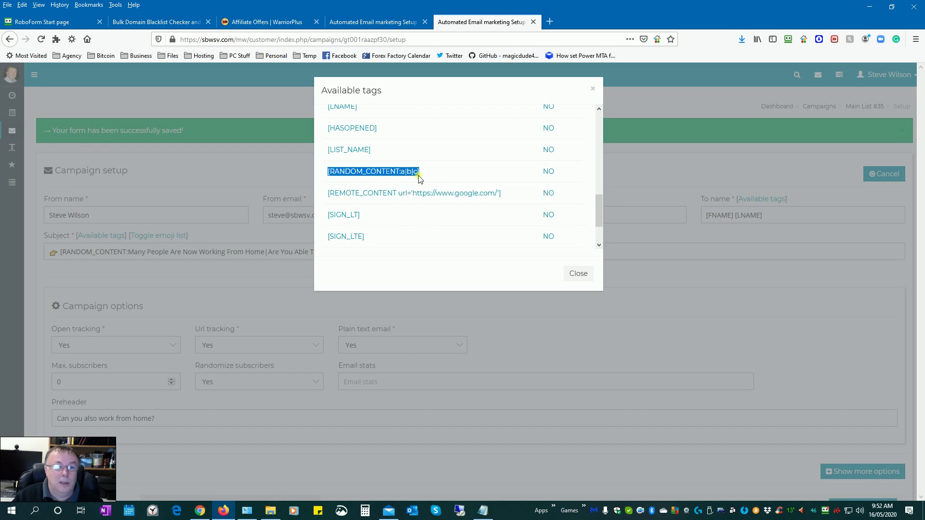
click(578, 274)
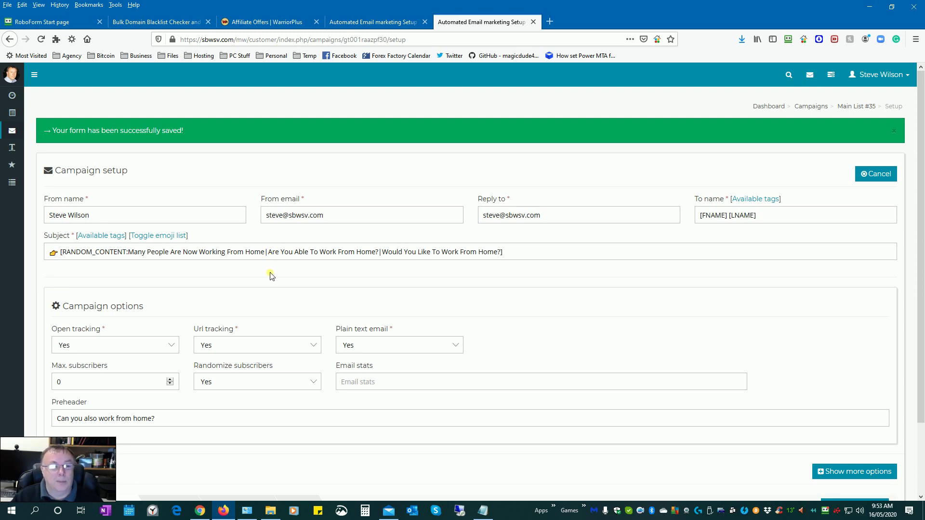
Step: Examine the alternative subject lines and their separators inside the RANDOM_CONTENT tag
drag(128, 253, 263, 252)
click(272, 259)
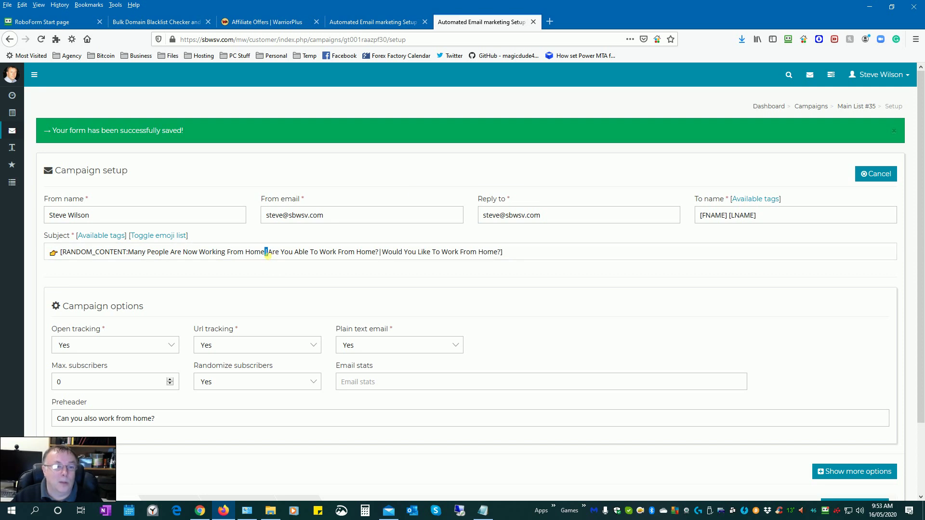
click(273, 255)
drag(269, 254, 524, 259)
click(524, 258)
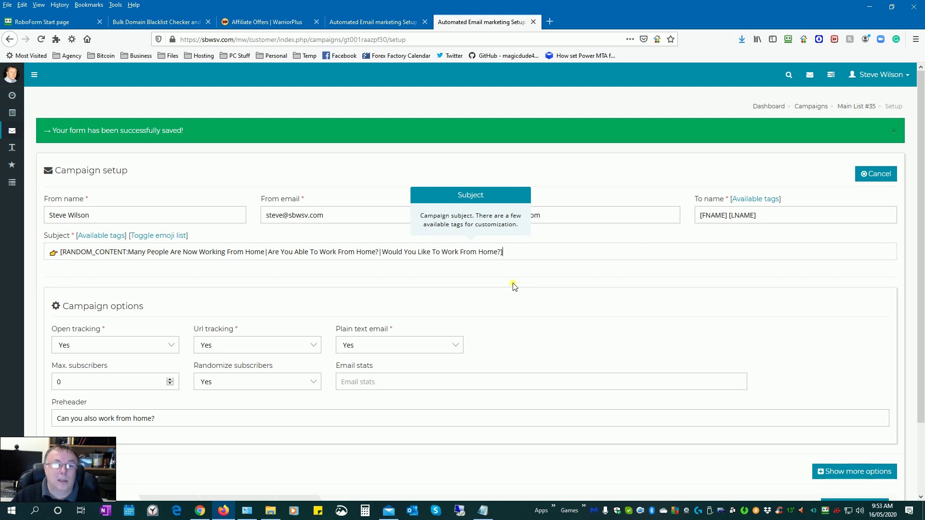
click(453, 295)
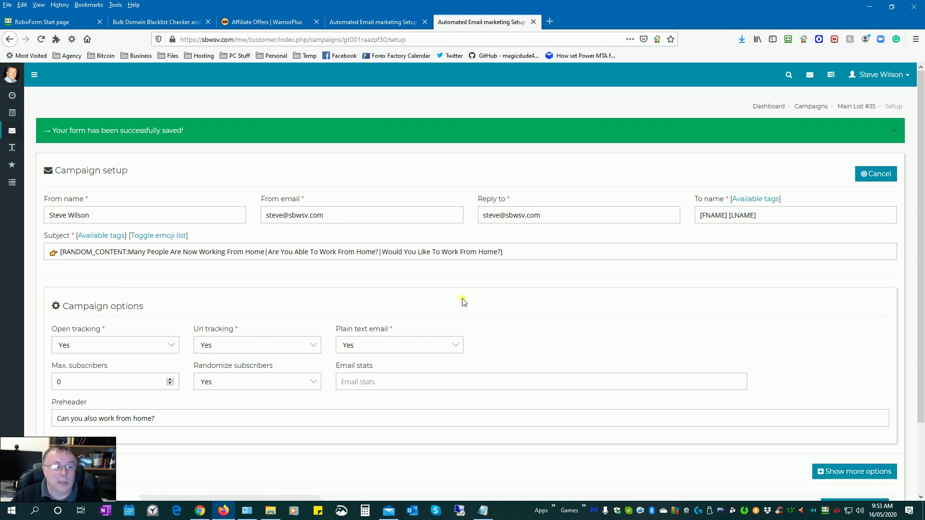
Step: Set the campaign's Max. subscribers to 20 and check the Randomize subscribers option
scroll(470, 277, down, 2)
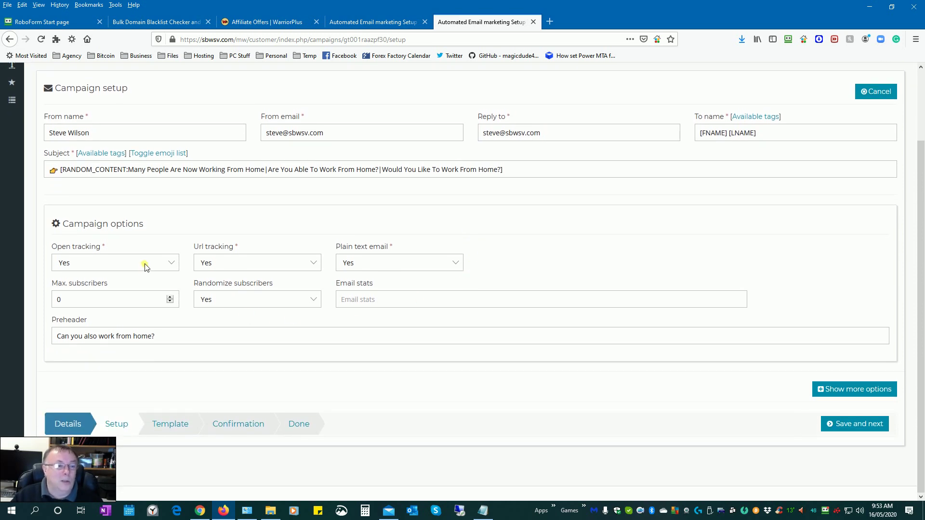
double_click(67, 301)
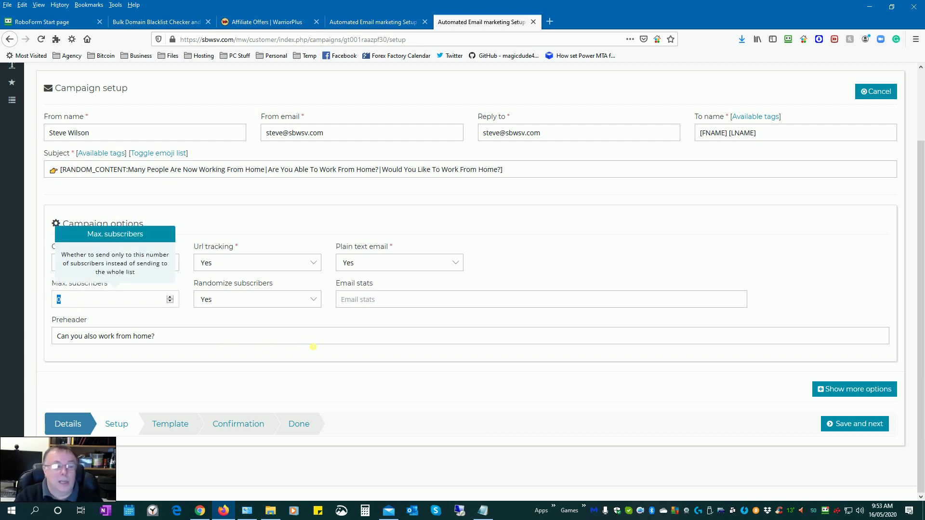
text(20)
click(223, 299)
click(222, 300)
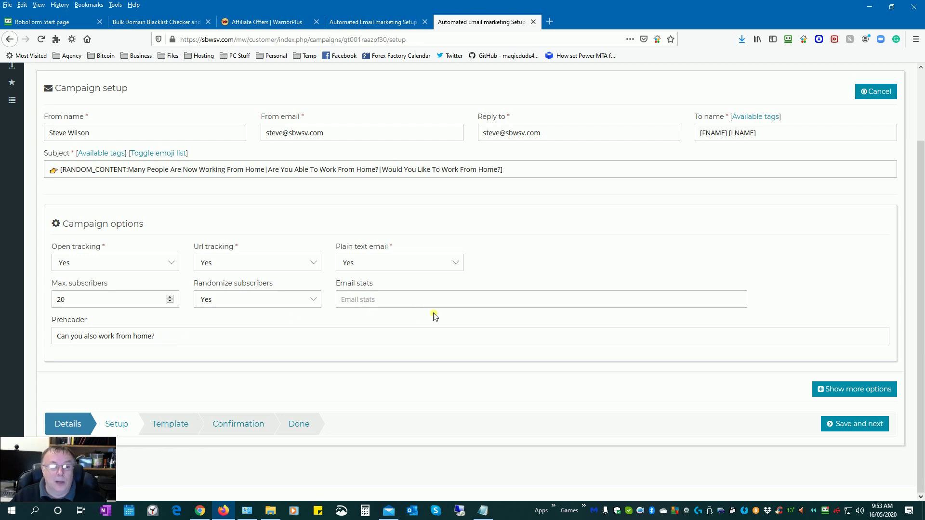
Step: Show the additional campaign options and choose hasOpened as the subscriber custom field to change upon campaign open
click(848, 394)
scroll(710, 358, down, 10)
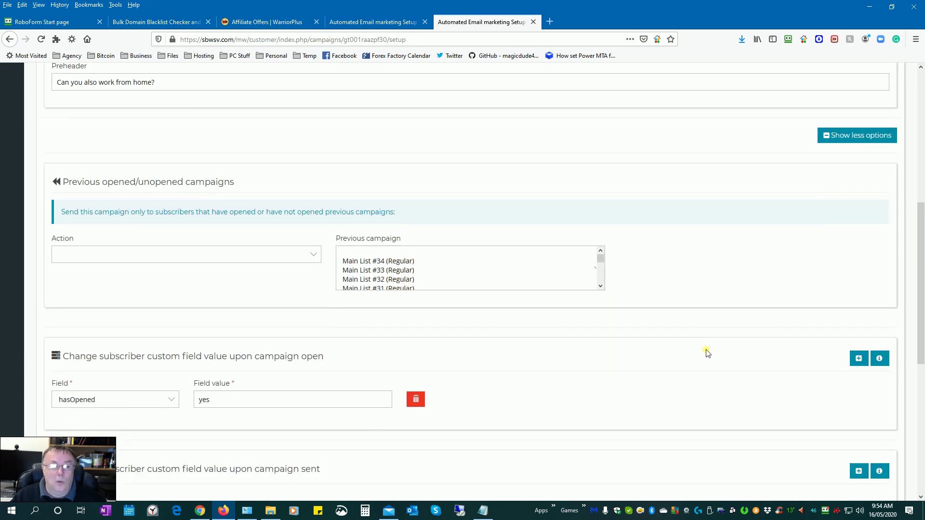
scroll(707, 353, down, 2)
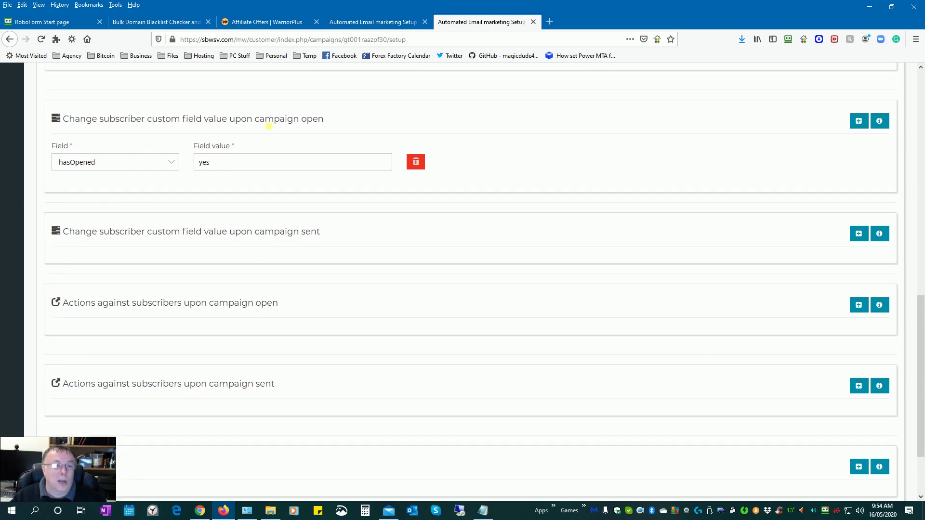
click(173, 161)
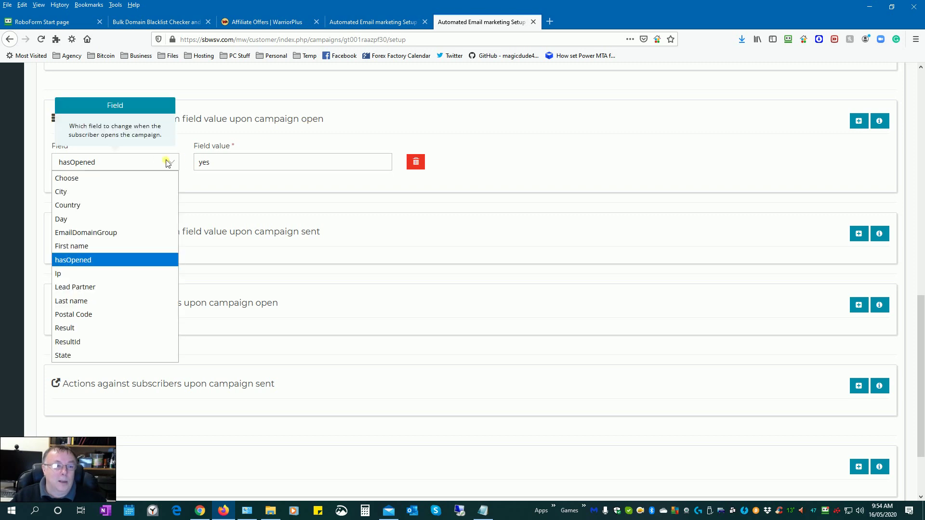
click(111, 260)
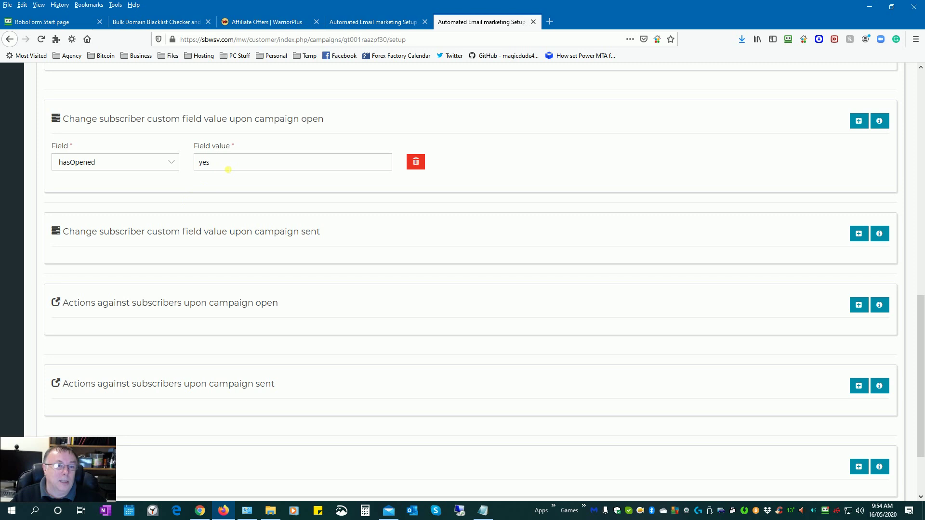
Step: Add an action upon campaign open that moves subscribers to the Openers list
scroll(434, 240, down, 2)
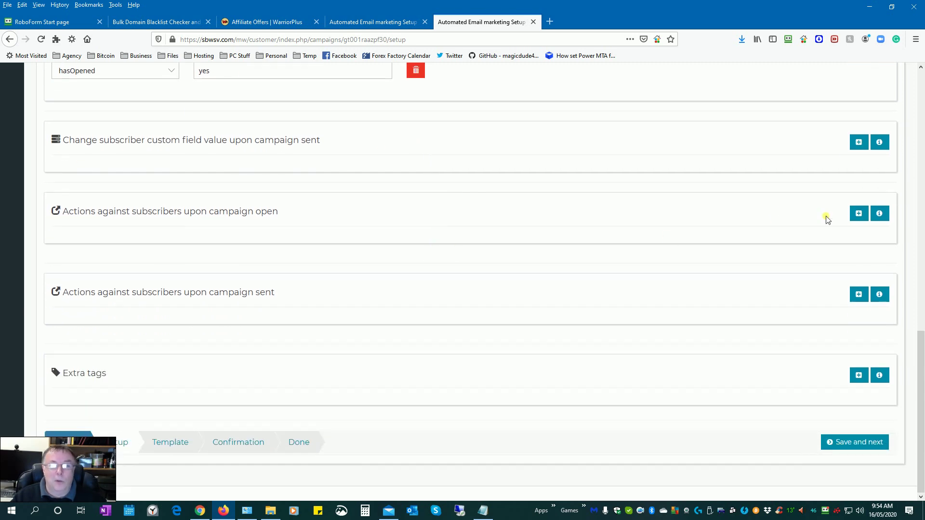
drag(70, 212, 296, 213)
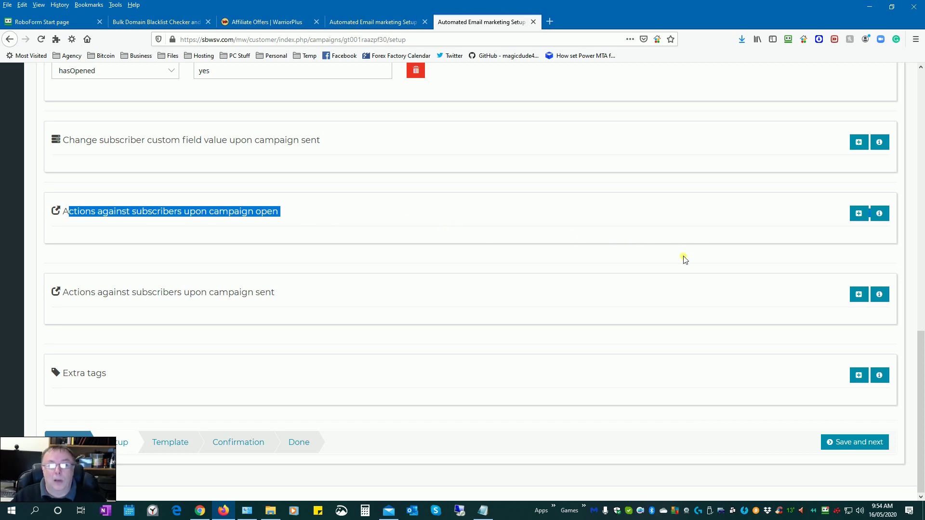
click(858, 214)
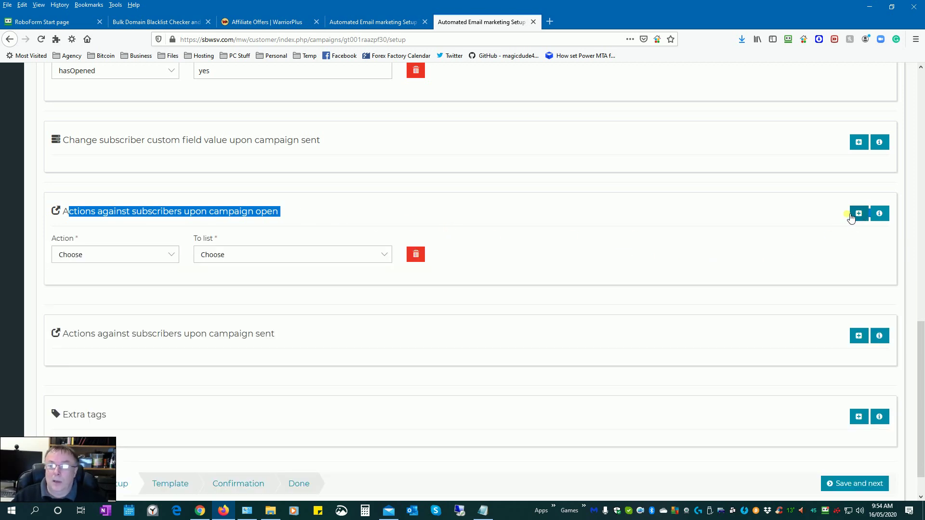
click(134, 254)
click(113, 298)
click(200, 256)
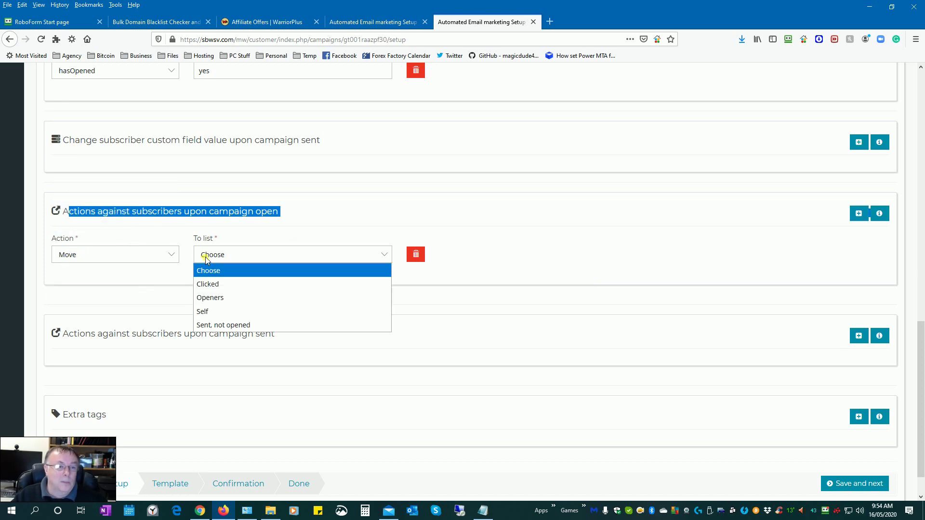
click(218, 297)
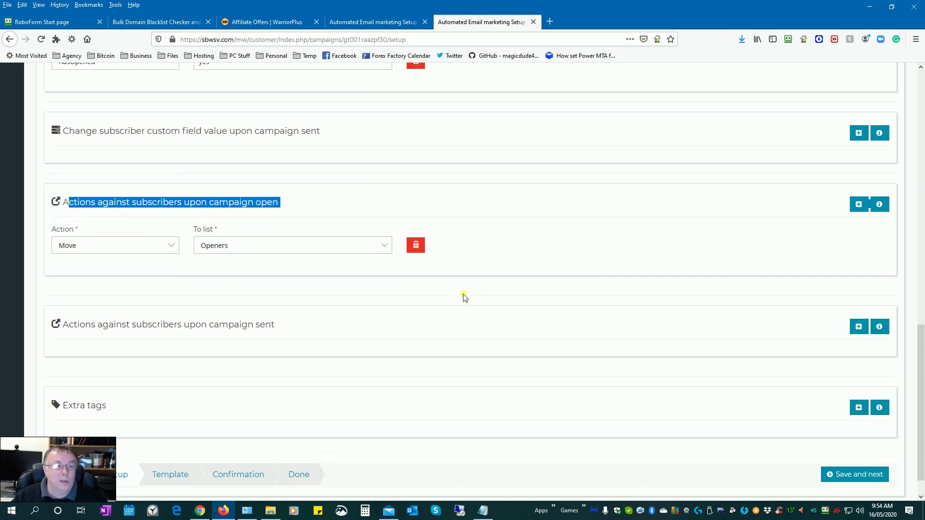
Step: Add an action upon campaign sent that moves subscribers to the Sent, not opened list, and save to continue to the template
scroll(337, 318, down, 1)
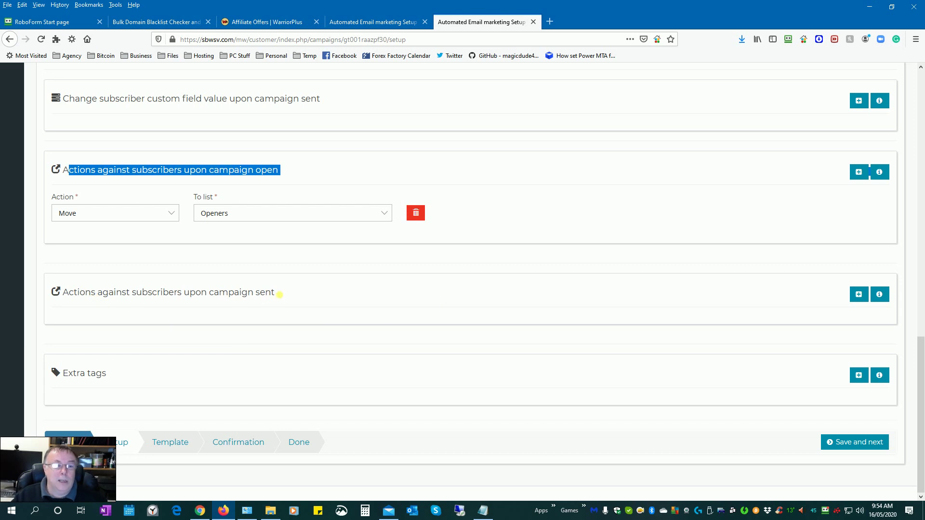
click(859, 295)
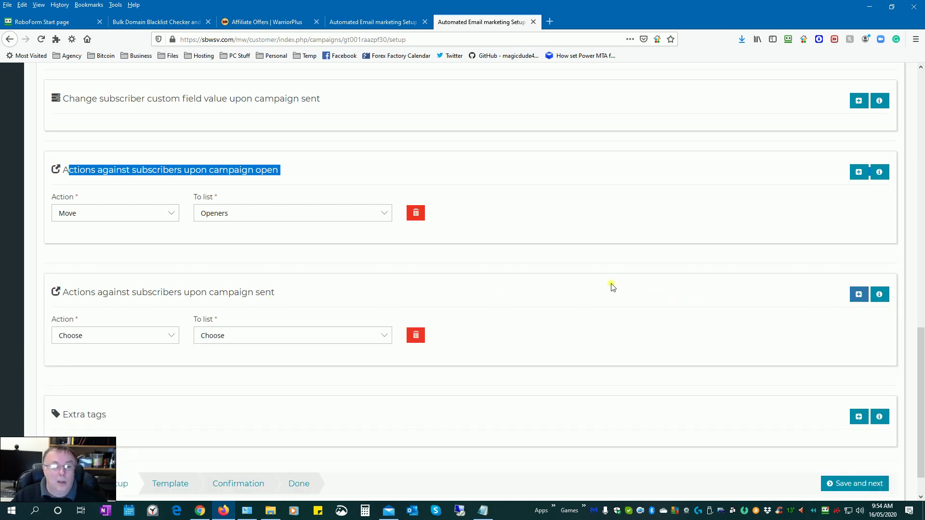
scroll(611, 287, down, 1)
click(143, 299)
click(128, 337)
click(235, 299)
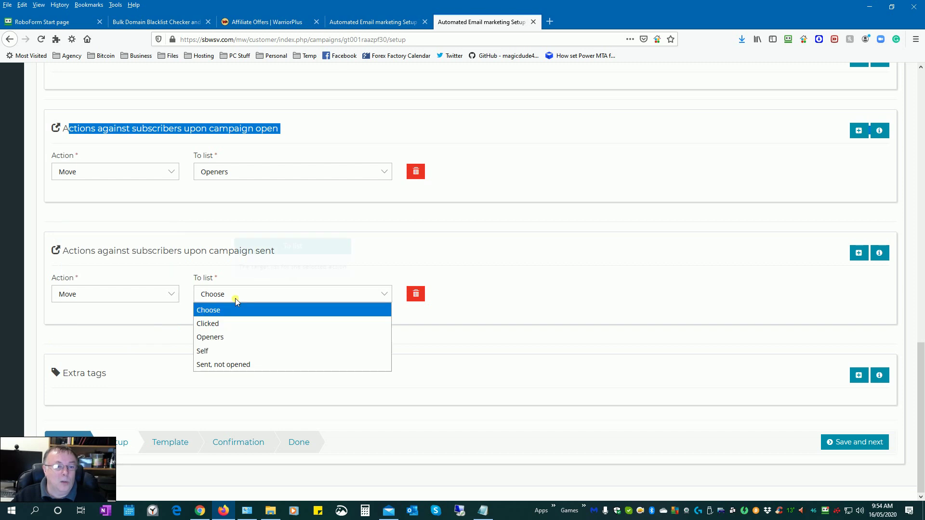
click(248, 364)
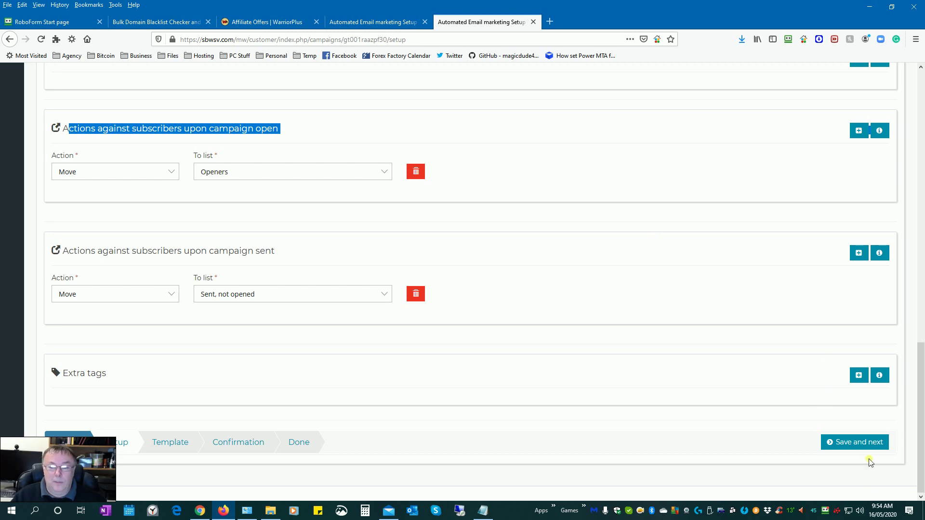
click(865, 443)
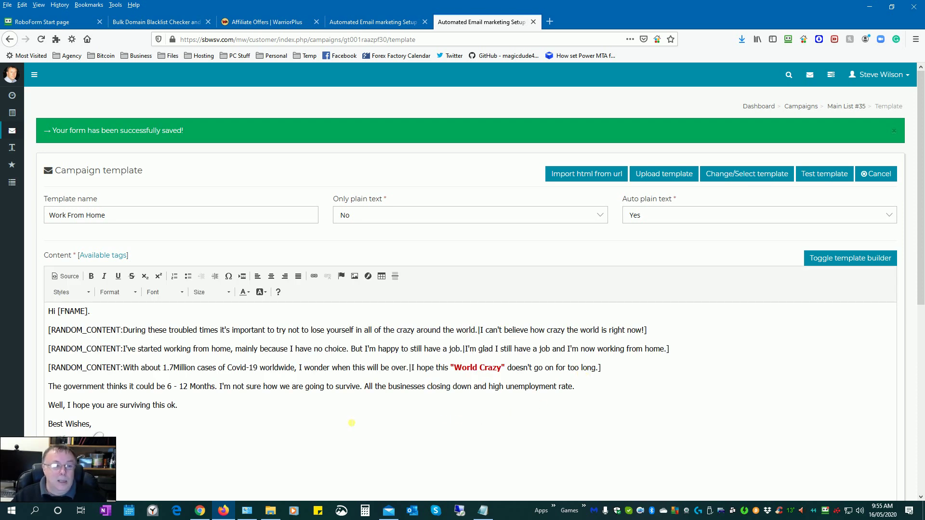
Step: Examine the alternative sentences and their separators inside the RANDOM_CONTENT tags of the Work From Home template
scroll(342, 422, down, 3)
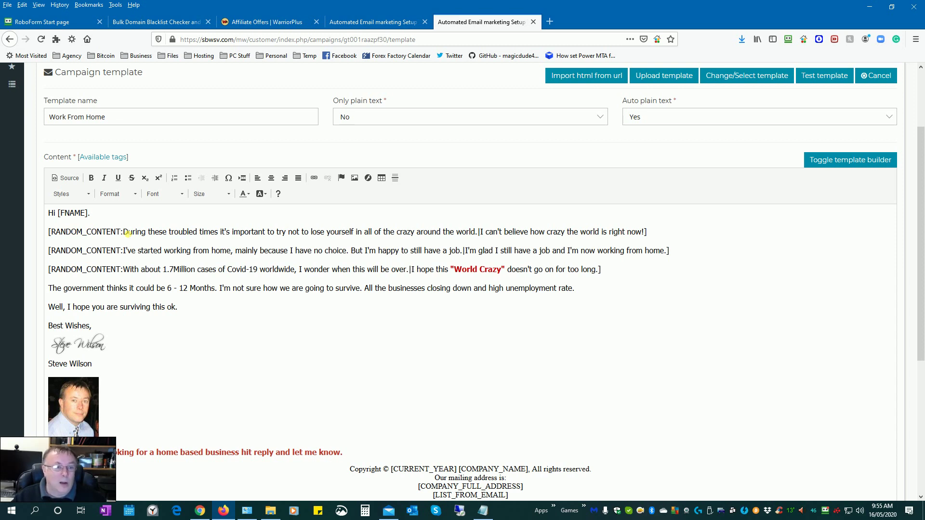
drag(127, 233, 475, 236)
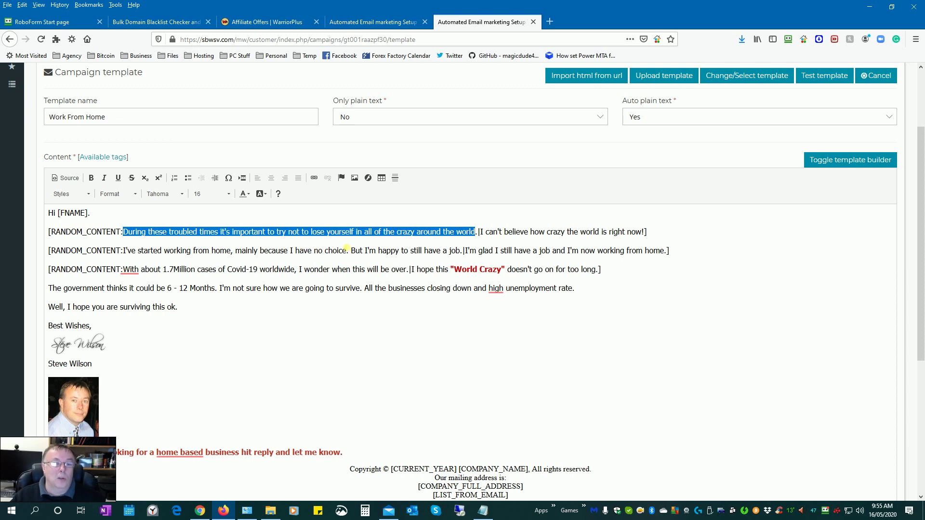
click(502, 245)
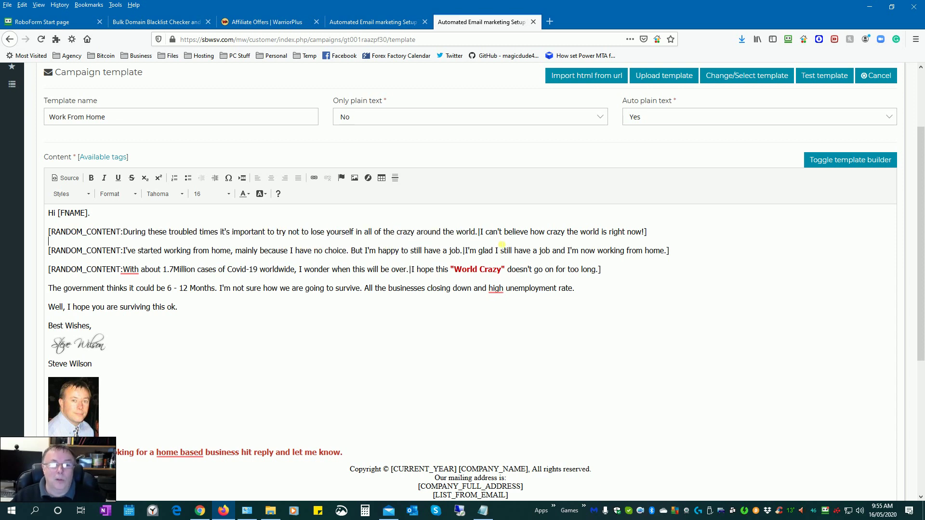
click(483, 236)
drag(484, 236, 521, 236)
click(502, 241)
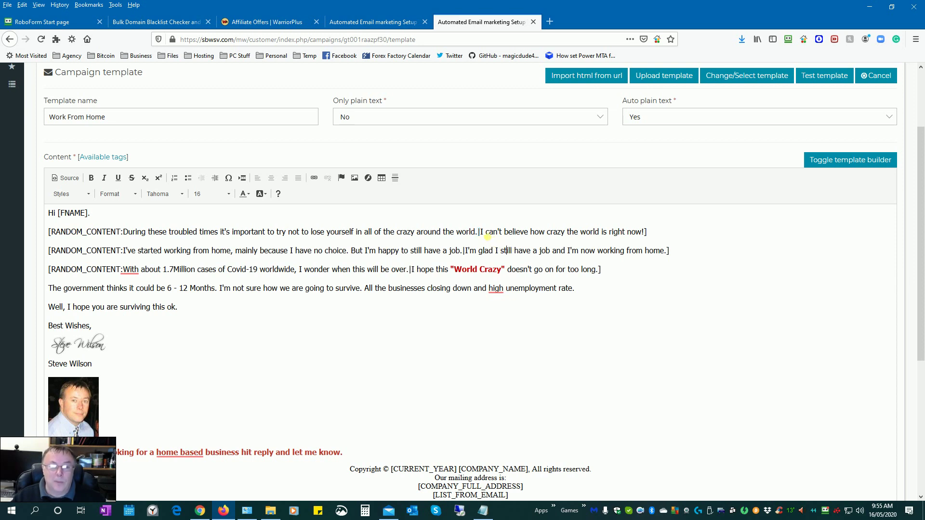
drag(482, 233, 647, 236)
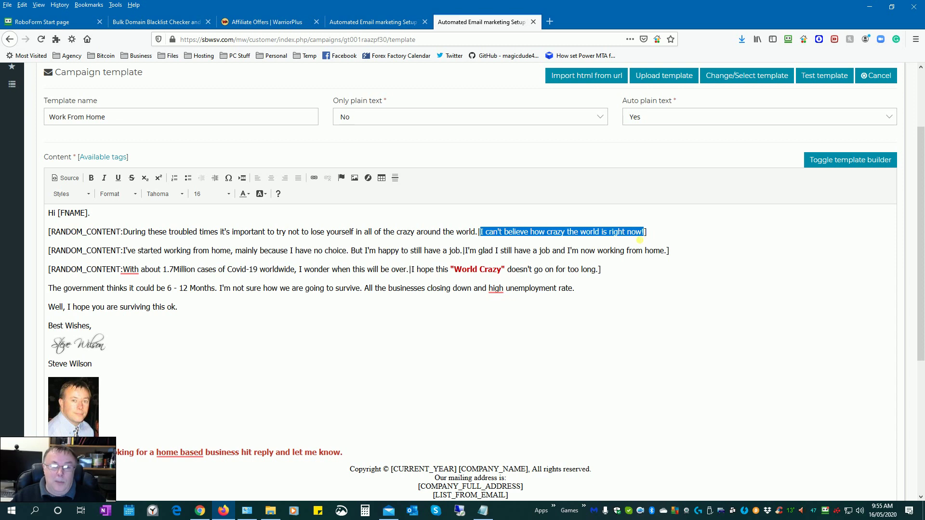
click(567, 247)
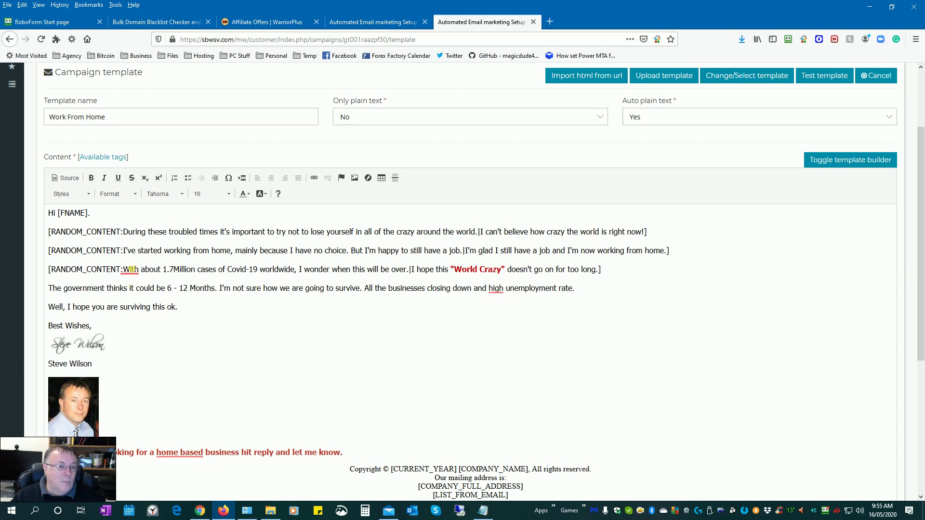
mouse_move(131, 271)
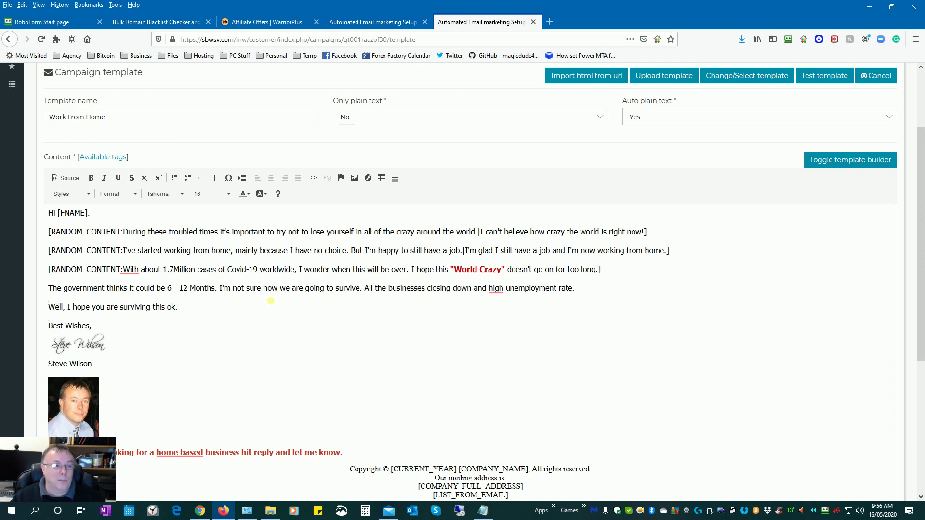
Step: Inspect the image properties of the portrait photo in the signature and the images stored on the server
scroll(270, 302, down, 2)
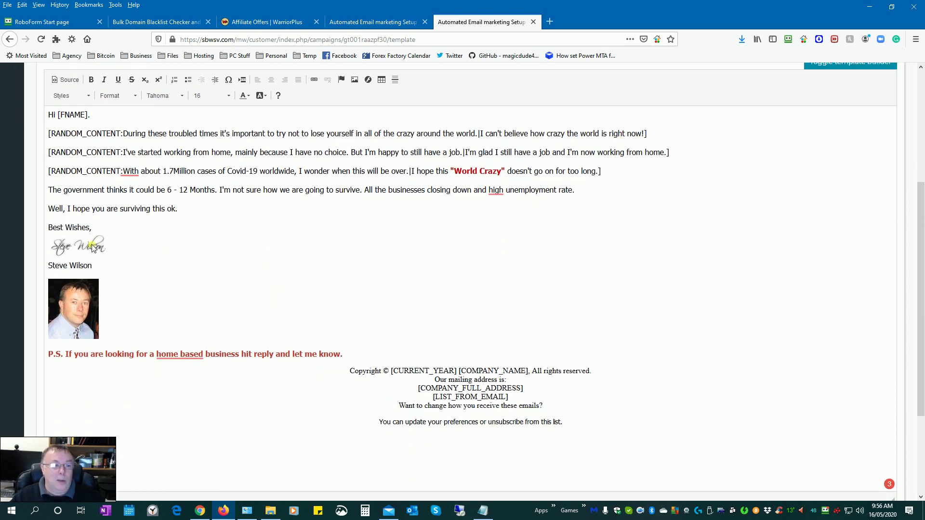
double_click(76, 300)
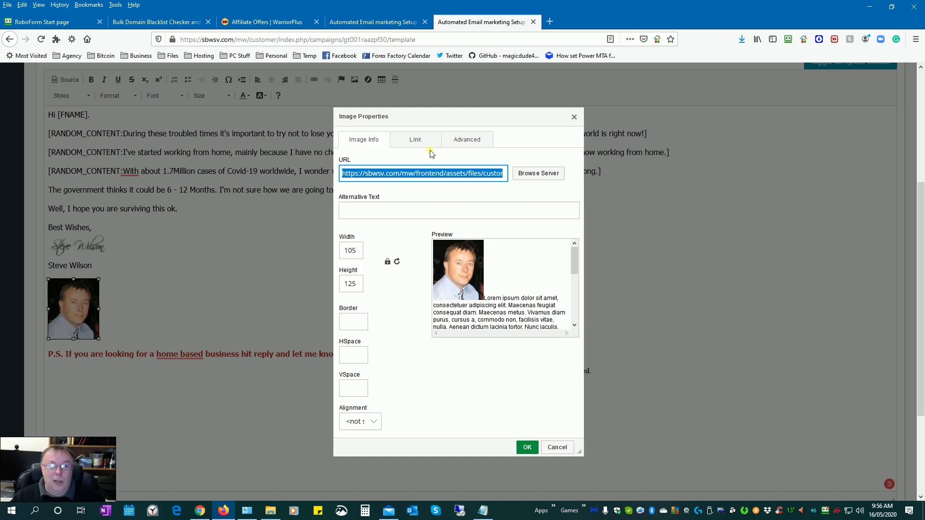
click(535, 173)
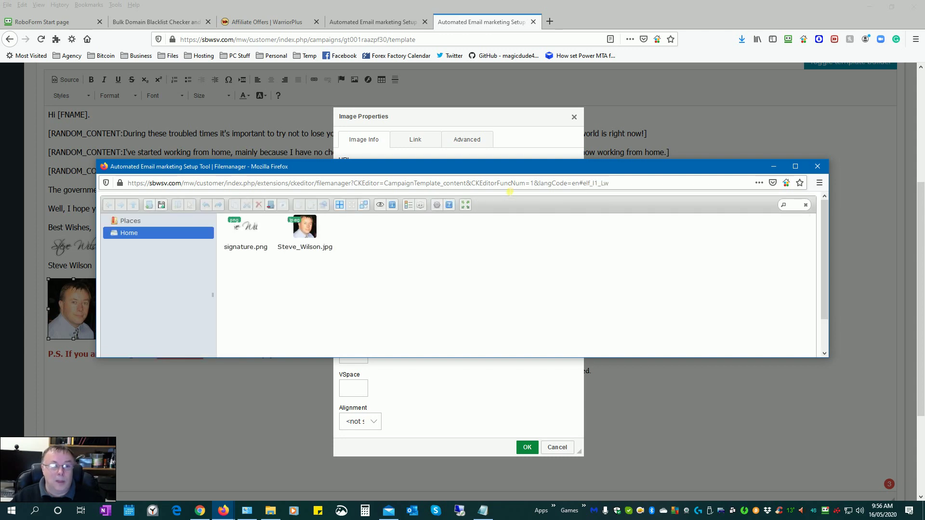
click(819, 167)
click(559, 447)
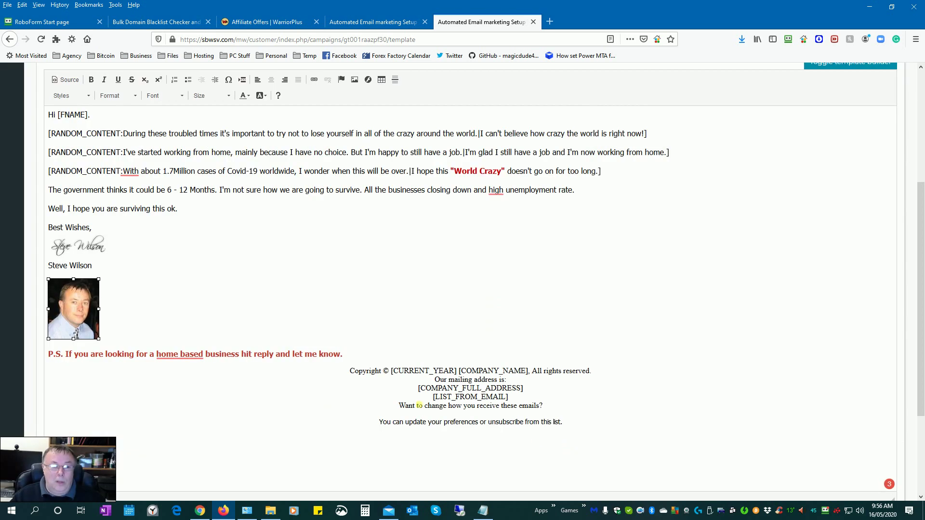
Step: Add blank lines after the sentence "Well, I hope you are surviving this ok."
click(197, 212)
key(Return)
key(Return)
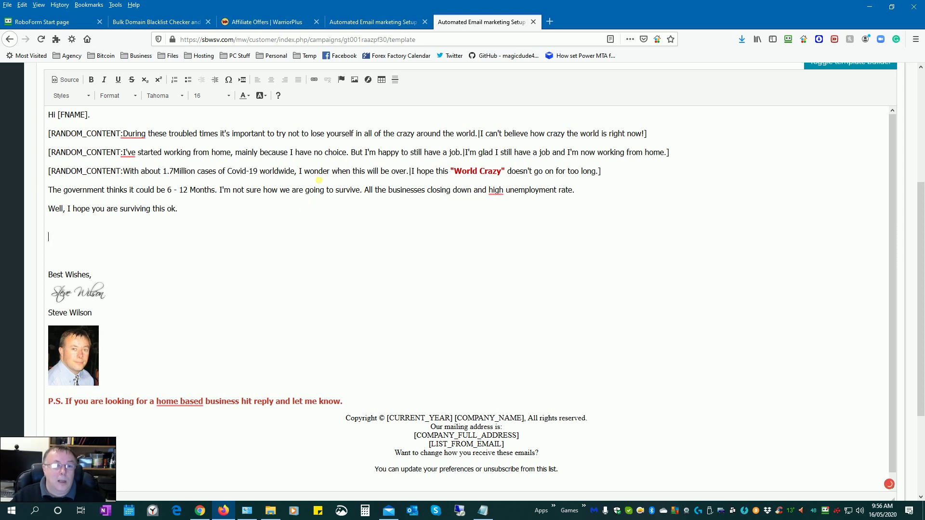
Step: Insert the stored portrait photo on the blank line at a width of 100 and delete it again
click(355, 80)
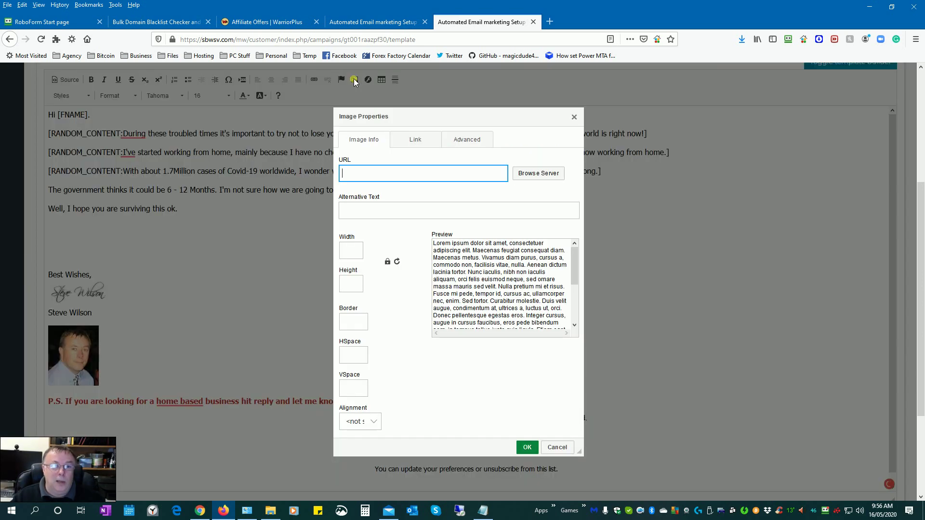
click(536, 181)
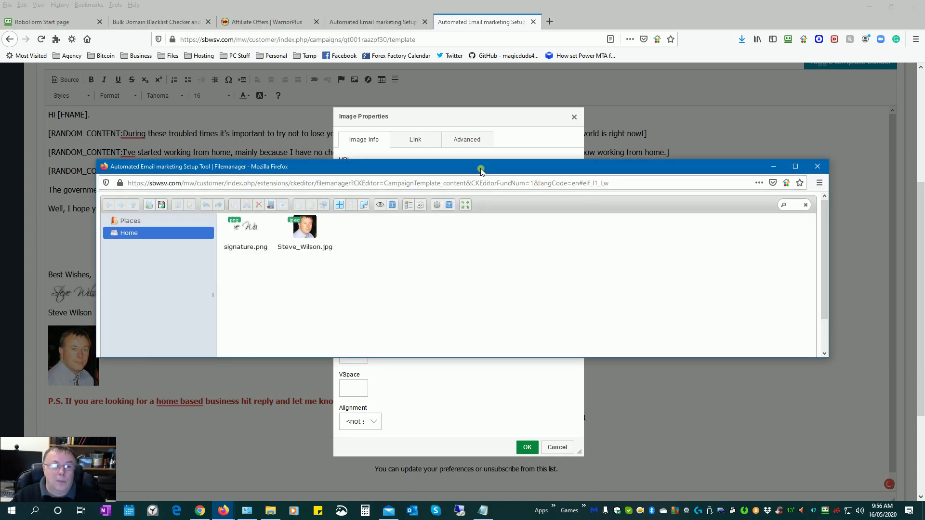
click(309, 233)
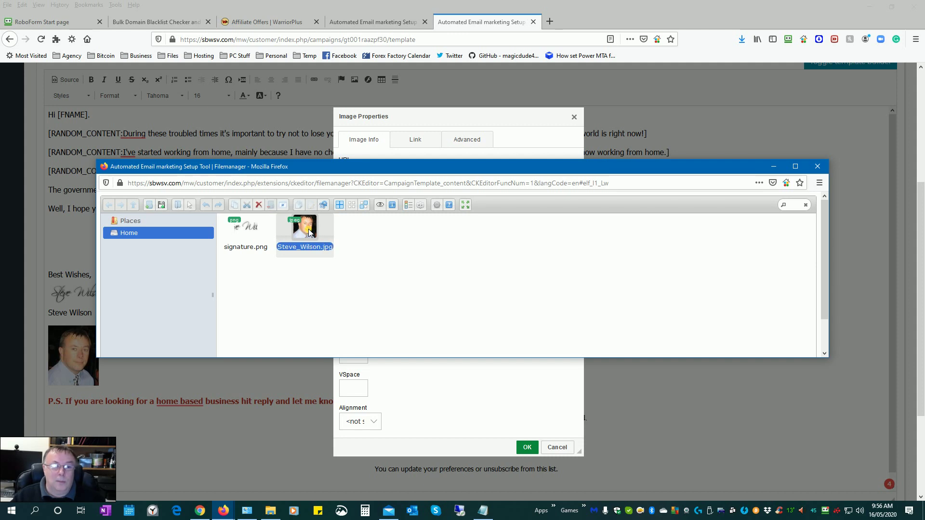
double_click(309, 233)
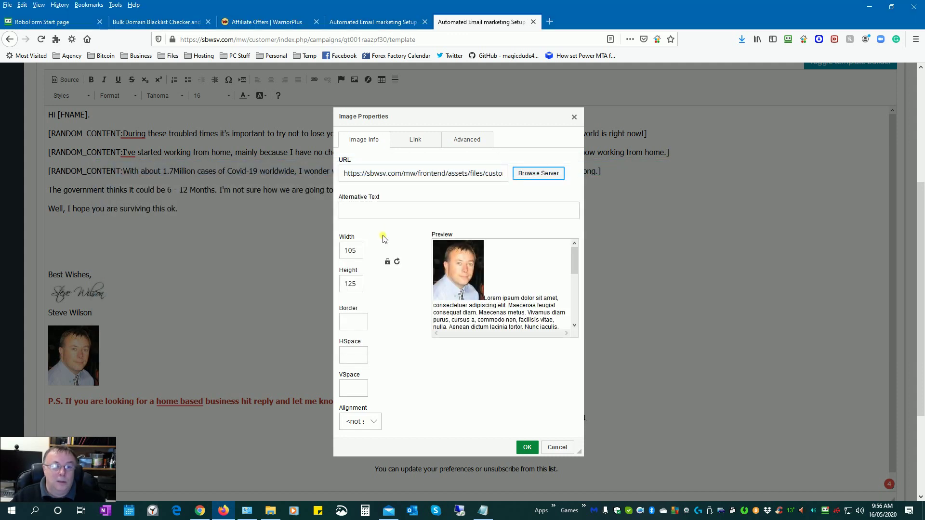
double_click(360, 253)
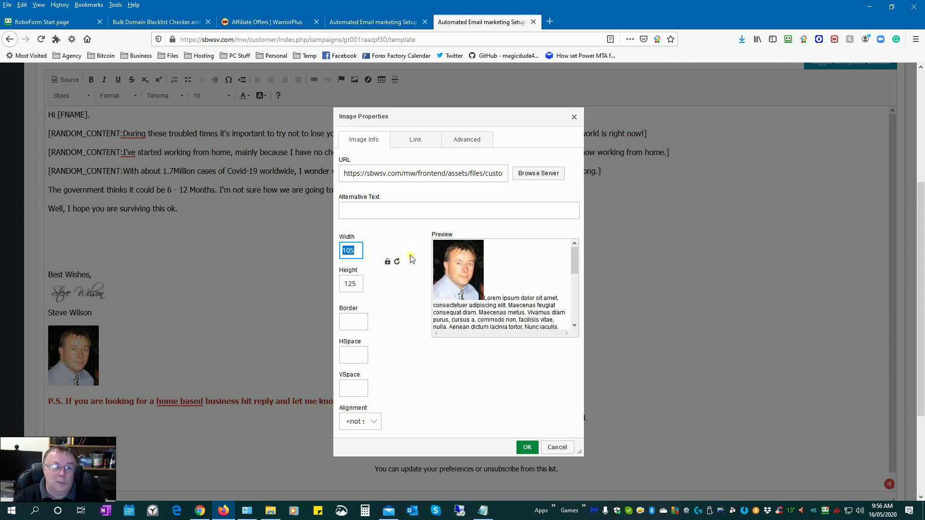
text(100)
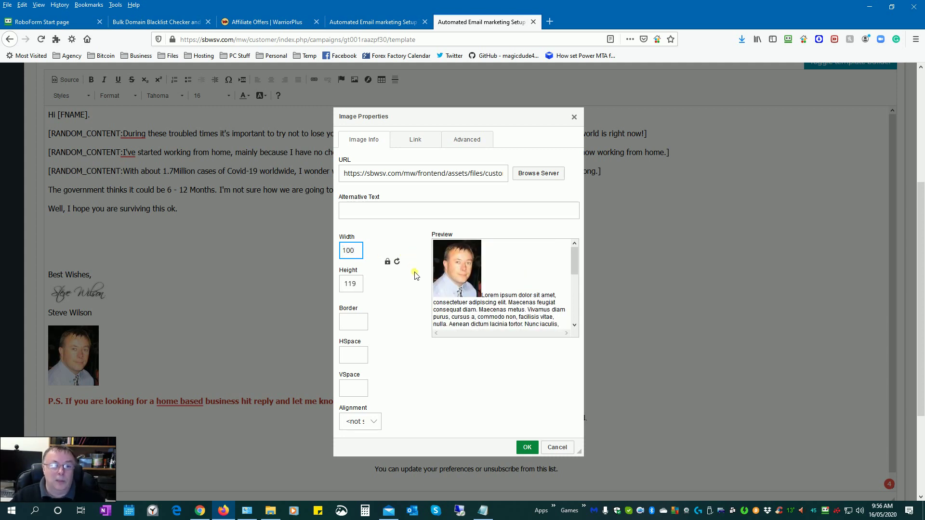
click(527, 447)
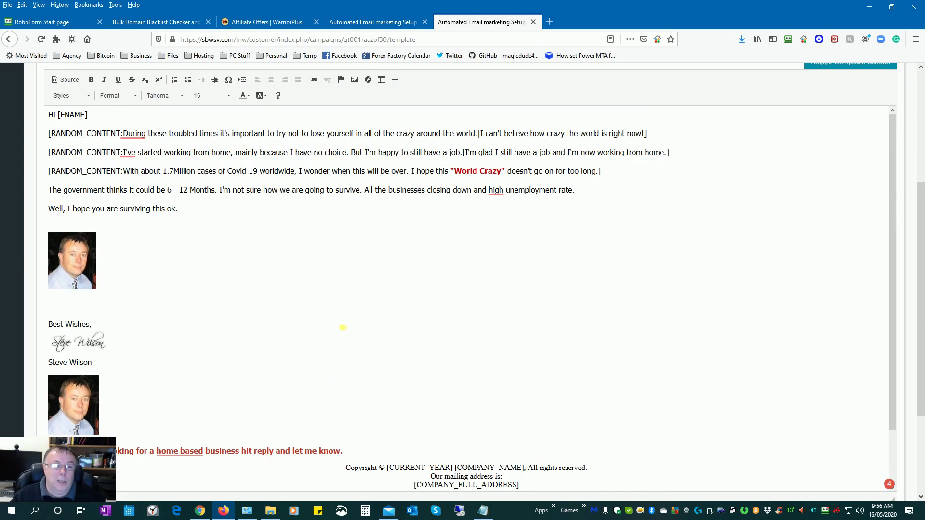
click(77, 262)
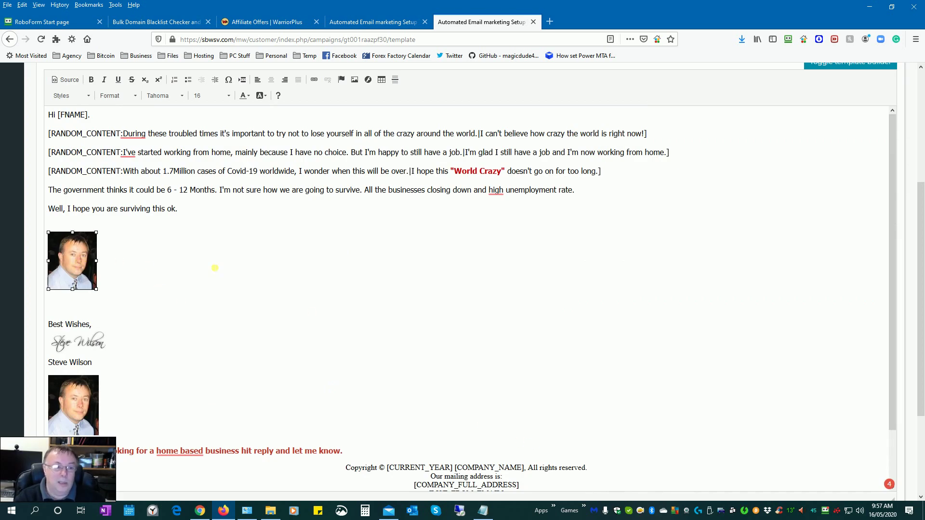
key(Delete)
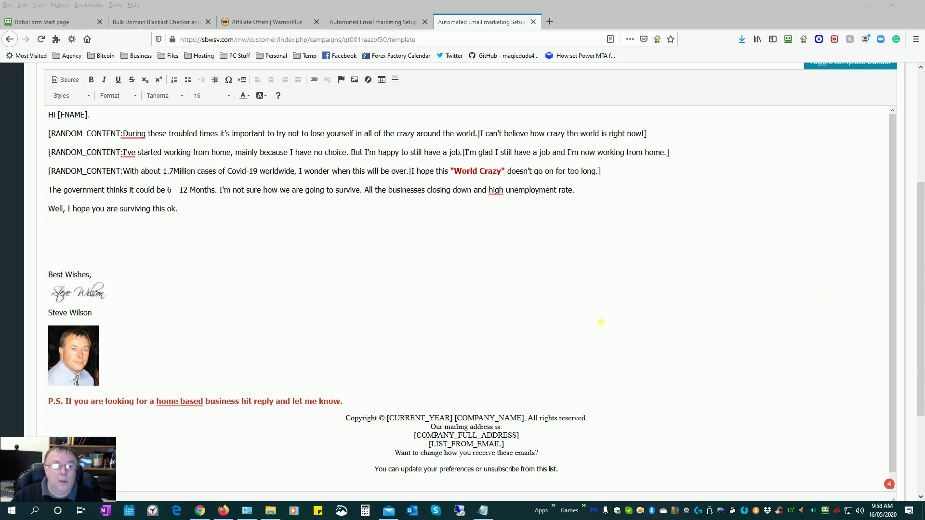
Step: Start inserting an image above Best Wishes and upload MakeMoneyOnlineFast.png from the local PMTA images folder to the server's Home folder
click(63, 238)
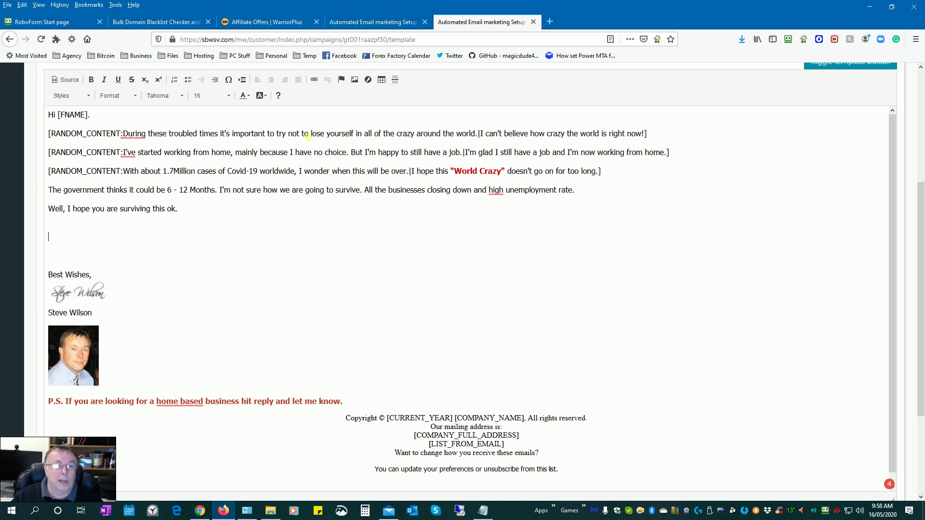
click(354, 80)
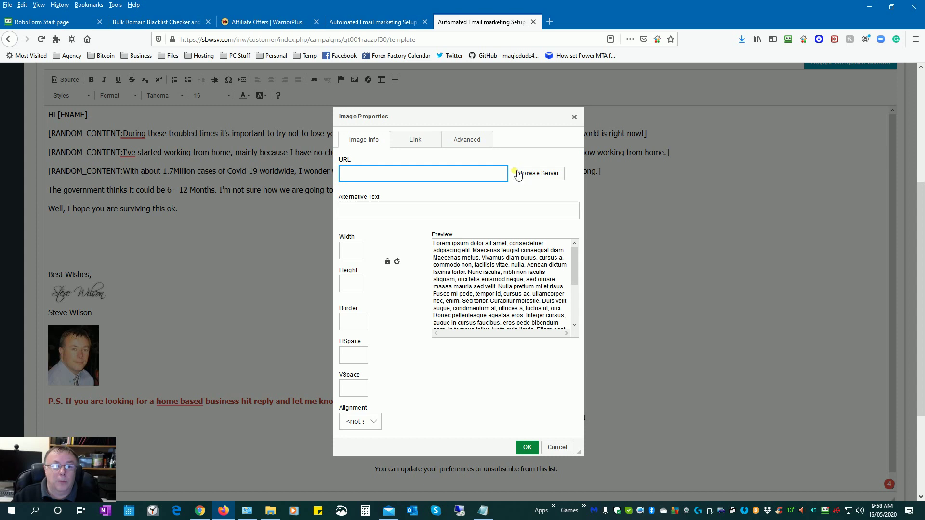
click(527, 175)
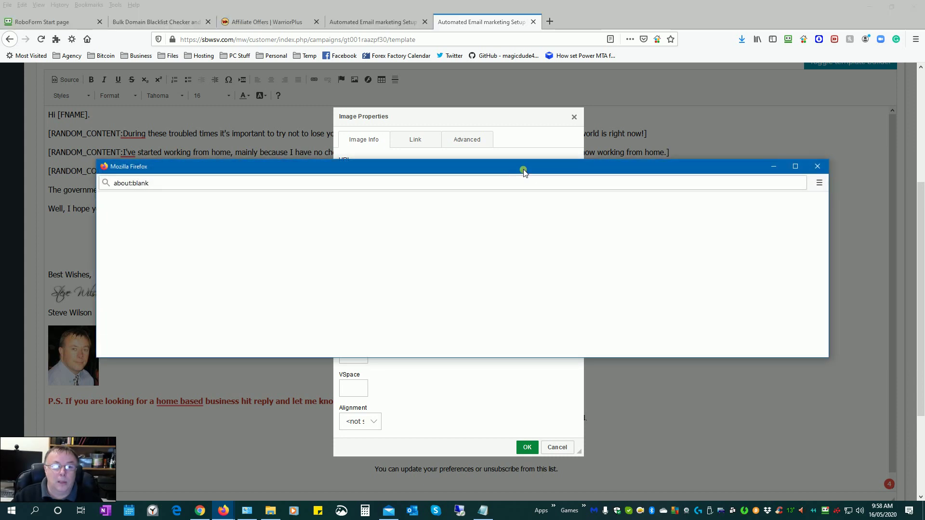
mouse_move(522, 170)
mouse_down()
mouse_move(518, 99)
mouse_move(510, 116)
mouse_up()
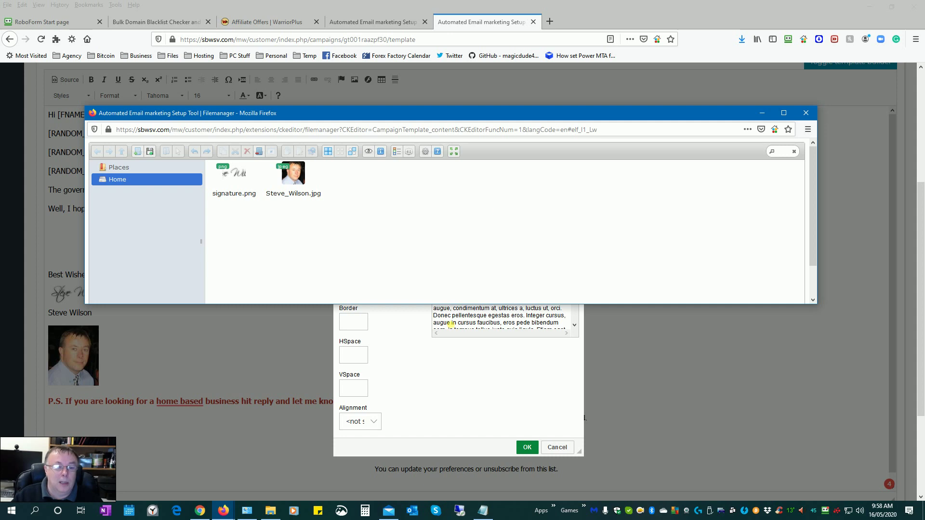
click(270, 511)
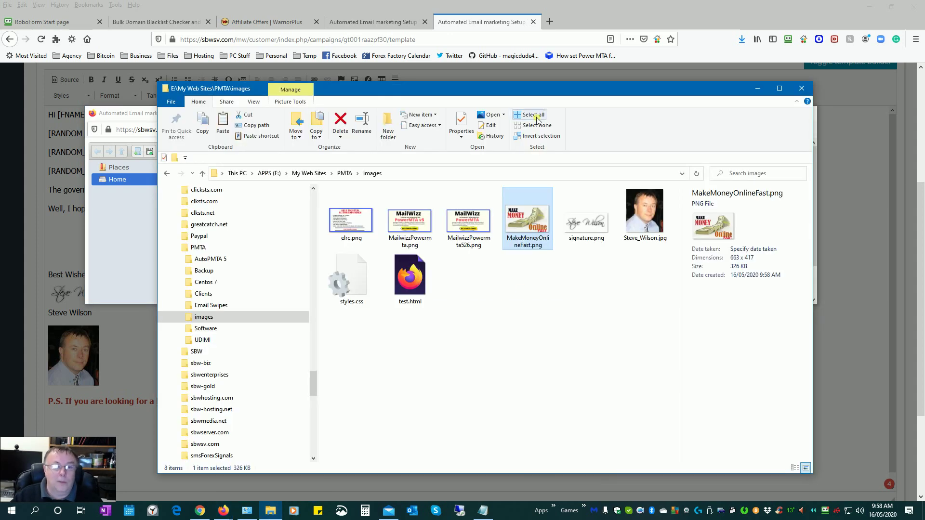
drag(527, 91, 733, 94)
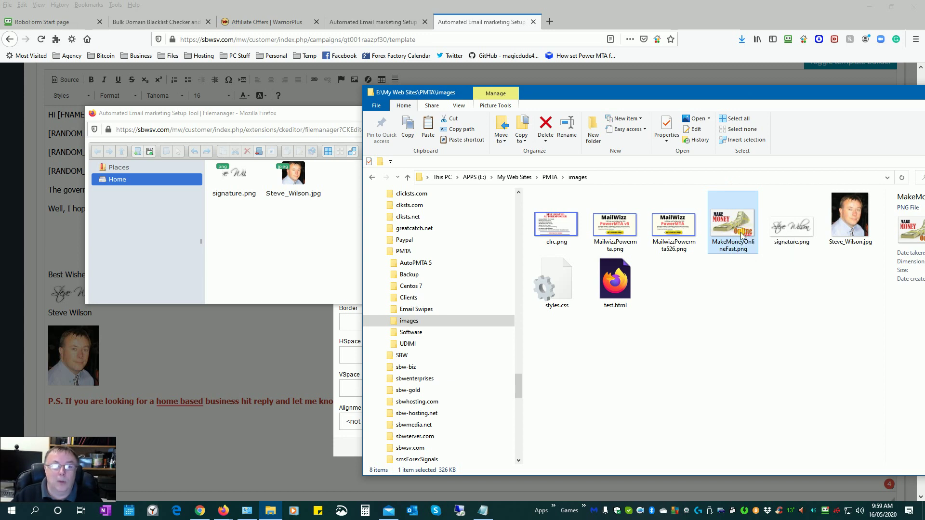
drag(741, 220, 291, 242)
drag(821, 98, 650, 100)
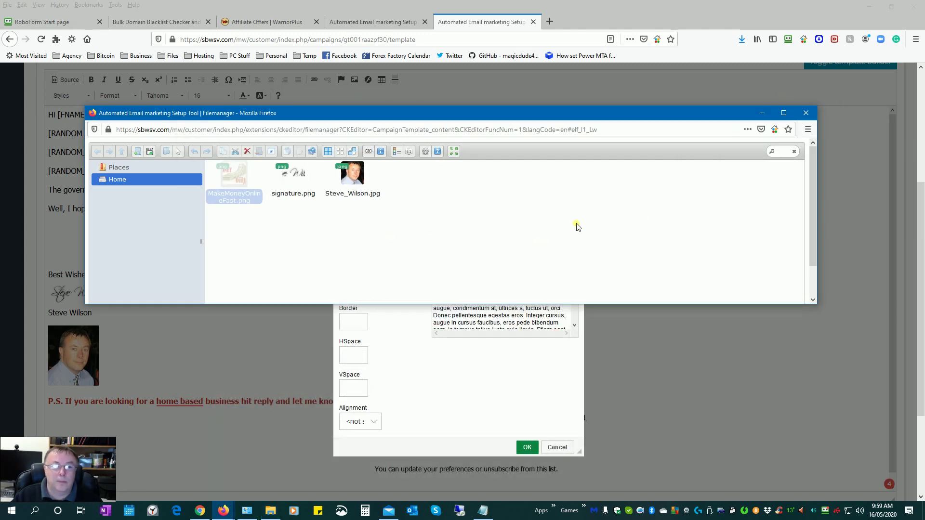
Step: Insert the uploaded MakeMoneyOnlineFast.png above Best Wishes at a width of 300
double_click(233, 175)
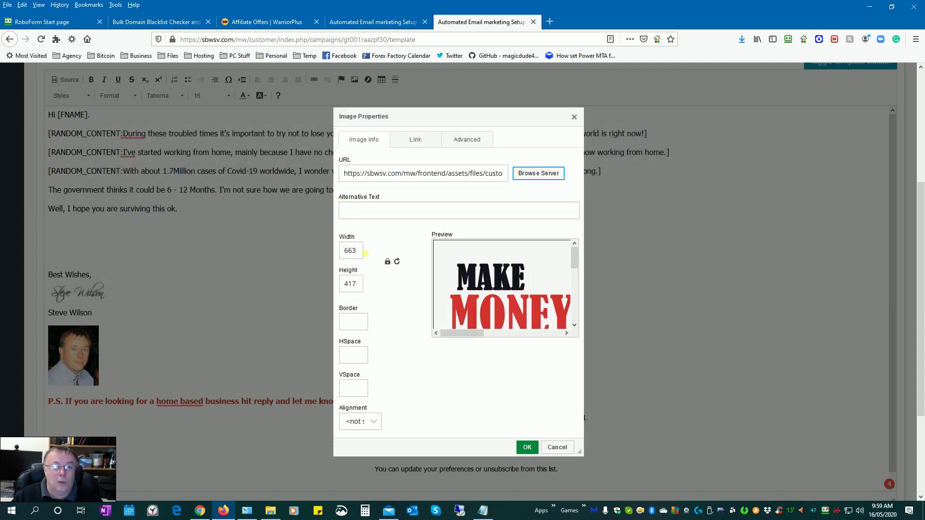
double_click(359, 255)
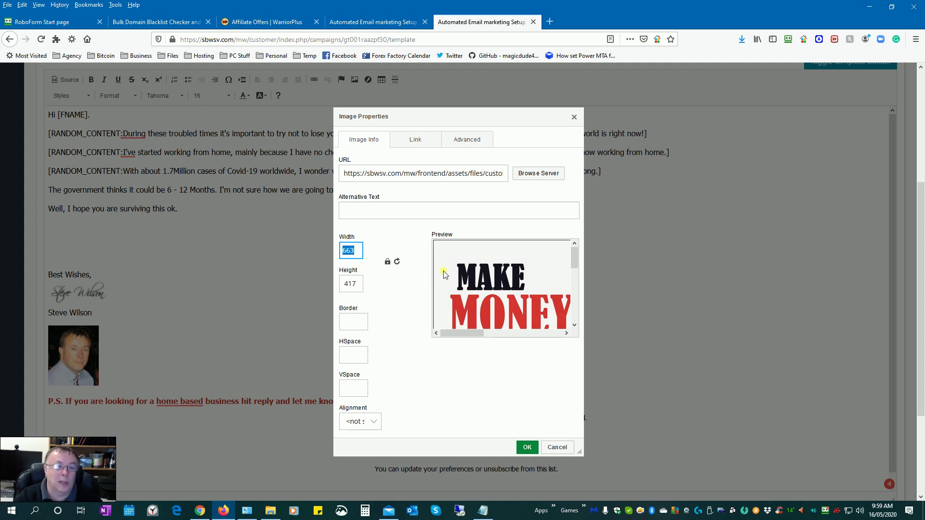
text(300)
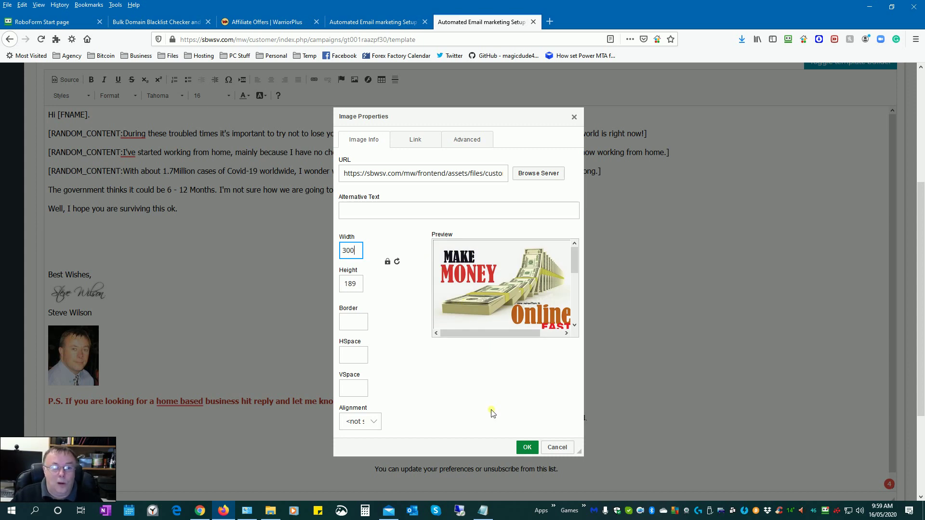
click(527, 447)
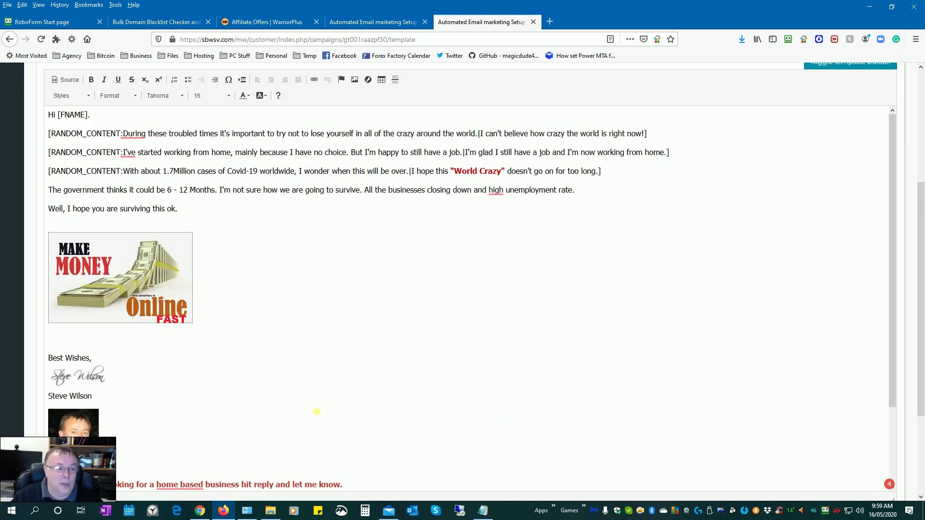
click(365, 377)
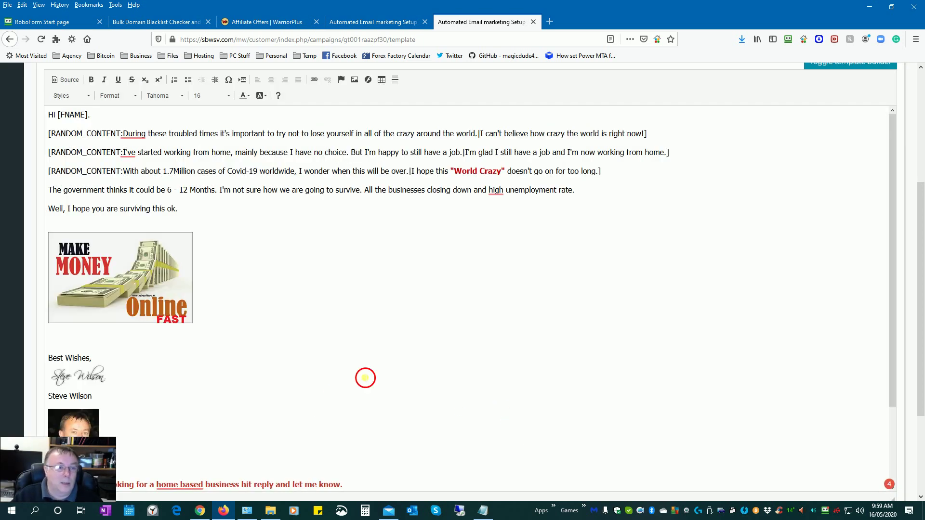
click(150, 288)
click(301, 318)
Step: Move the Make Money Online image from above Best Wishes to its own line directly below the P.S. sentence
scroll(302, 317, down, 4)
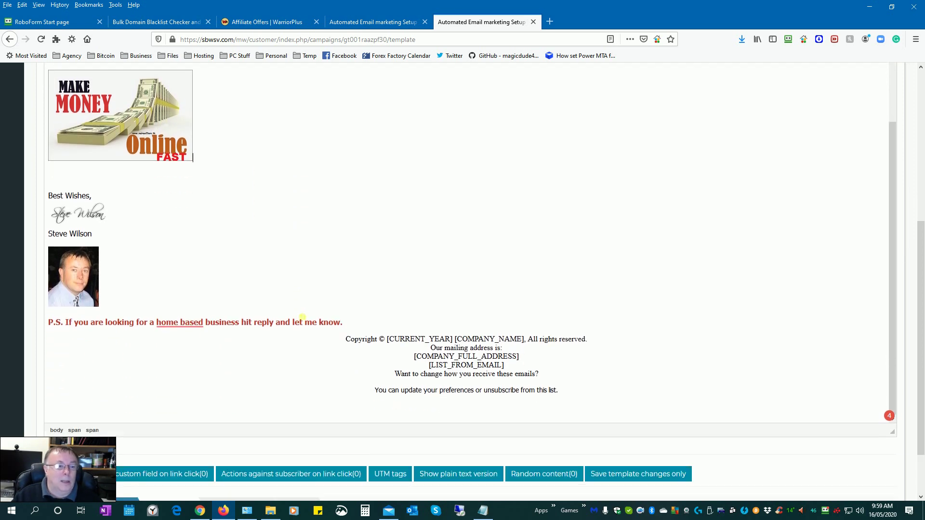
scroll(302, 317, down, 1)
scroll(307, 312, up, 3)
scroll(318, 322, down, 2)
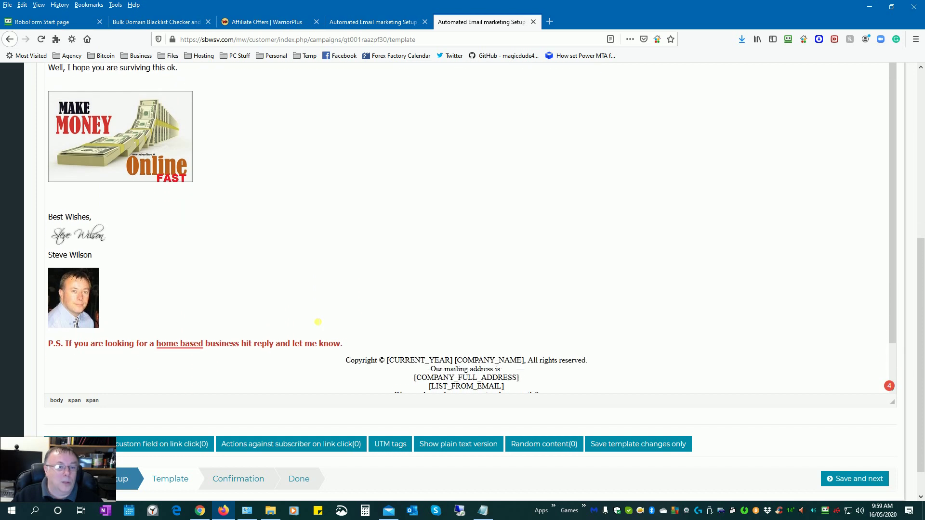
drag(145, 169, 79, 357)
scroll(244, 305, down, 2)
click(394, 296)
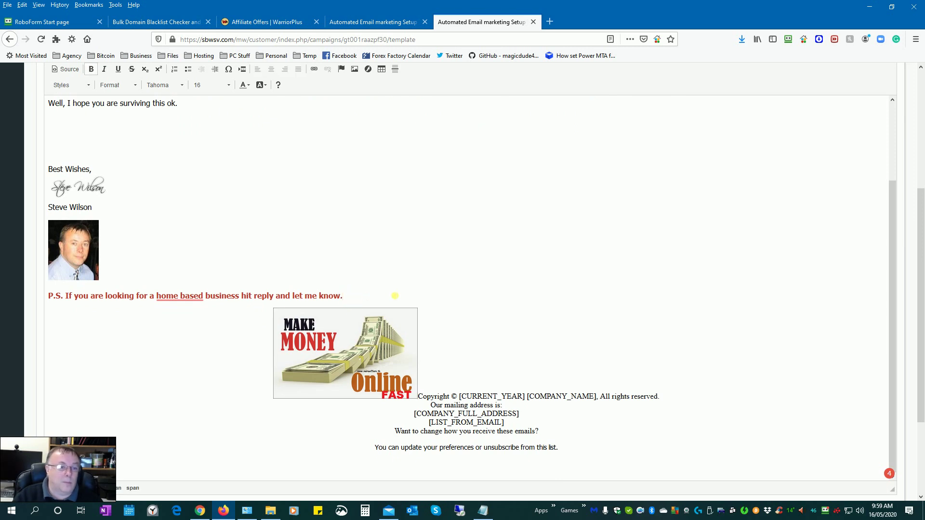
key(Return)
key(Return)
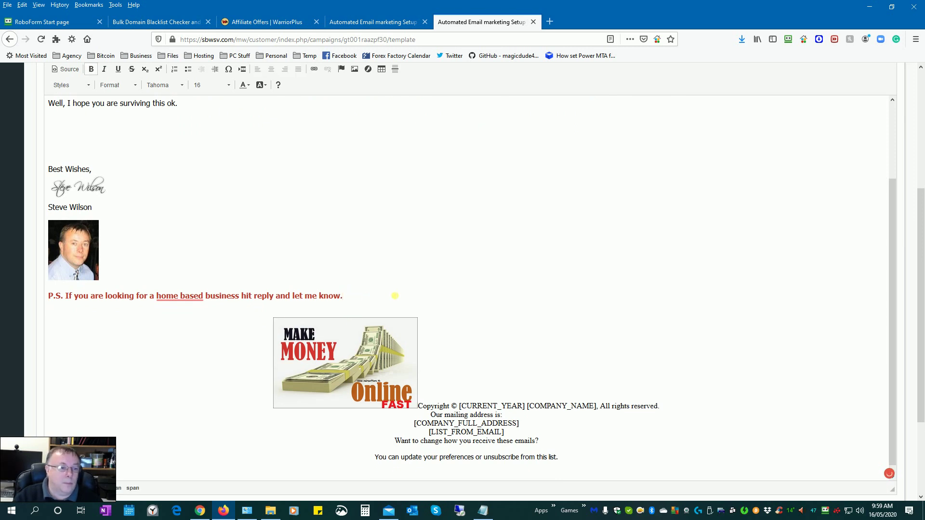
click(347, 358)
drag(347, 357, 121, 328)
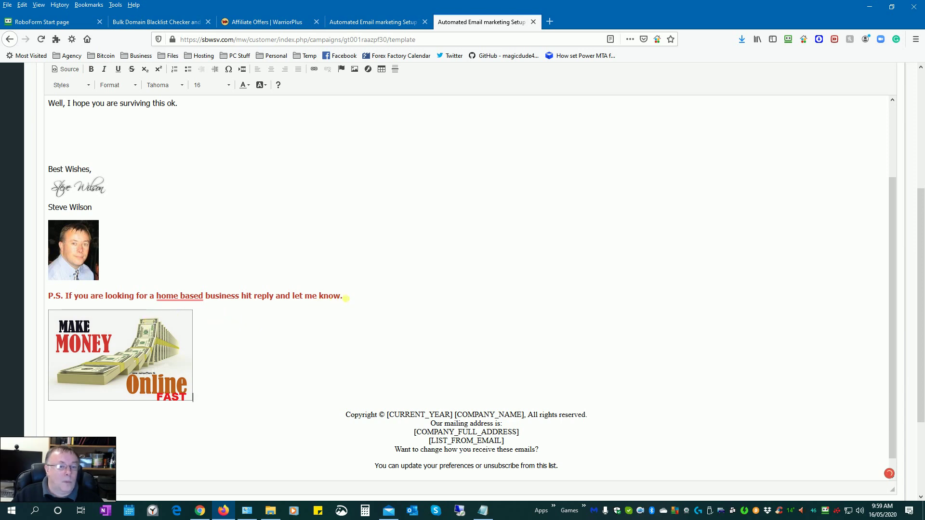
Step: Delete the red P.S. sentence about a home based business and the leftover space above the image
drag(344, 296, 48, 295)
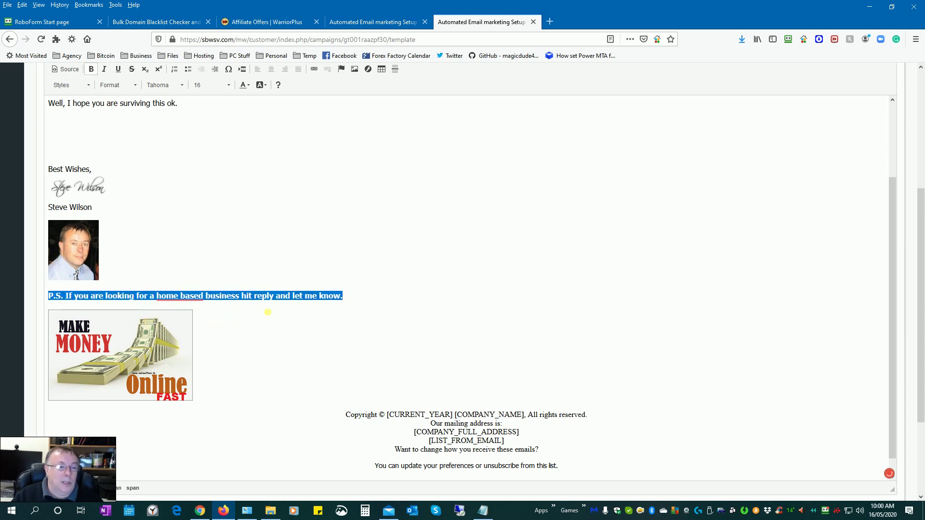
key(Delete)
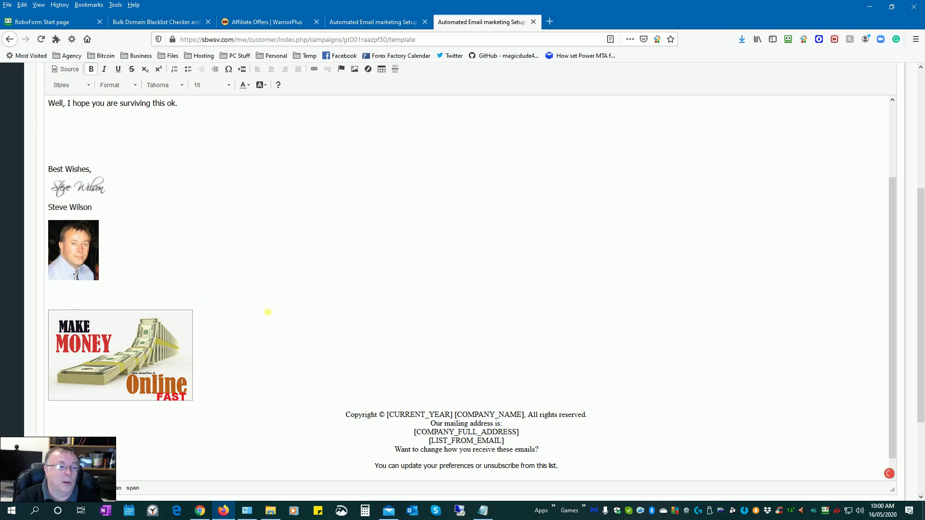
key(Delete)
click(161, 334)
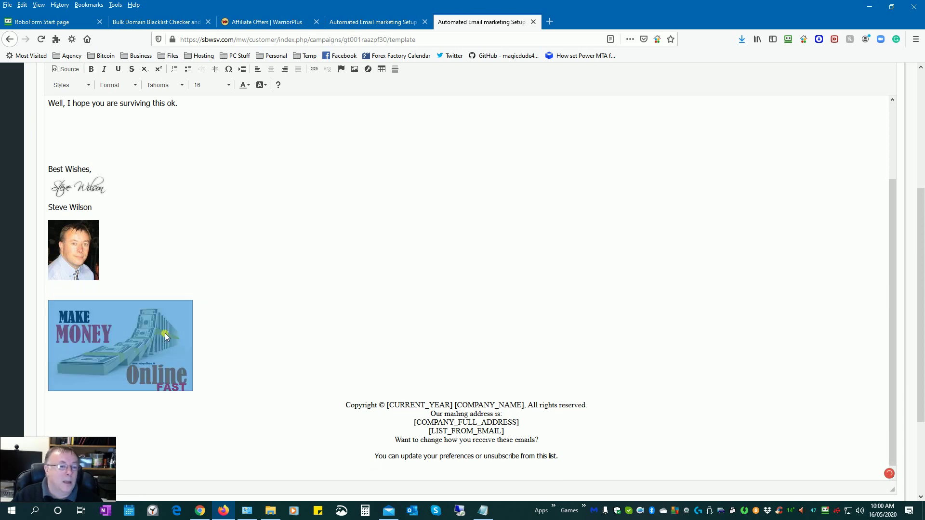
drag(192, 392, 170, 377)
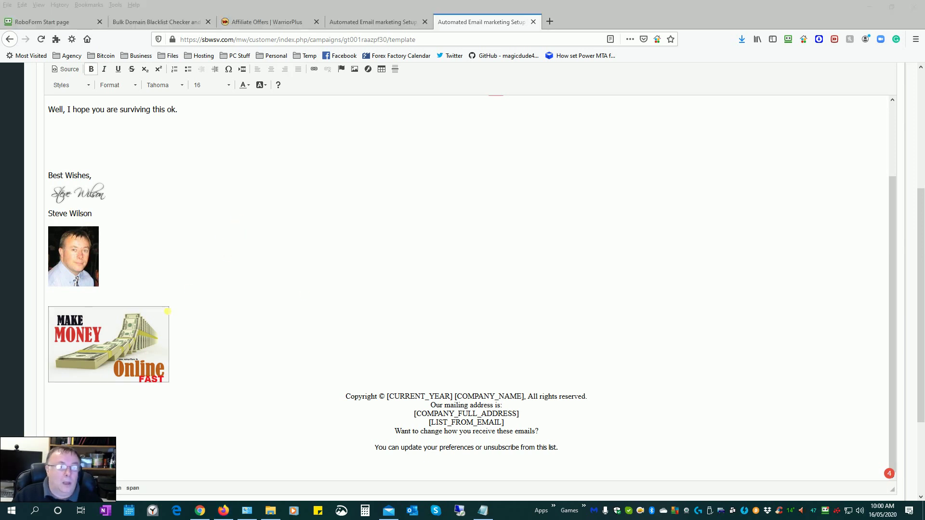
click(132, 335)
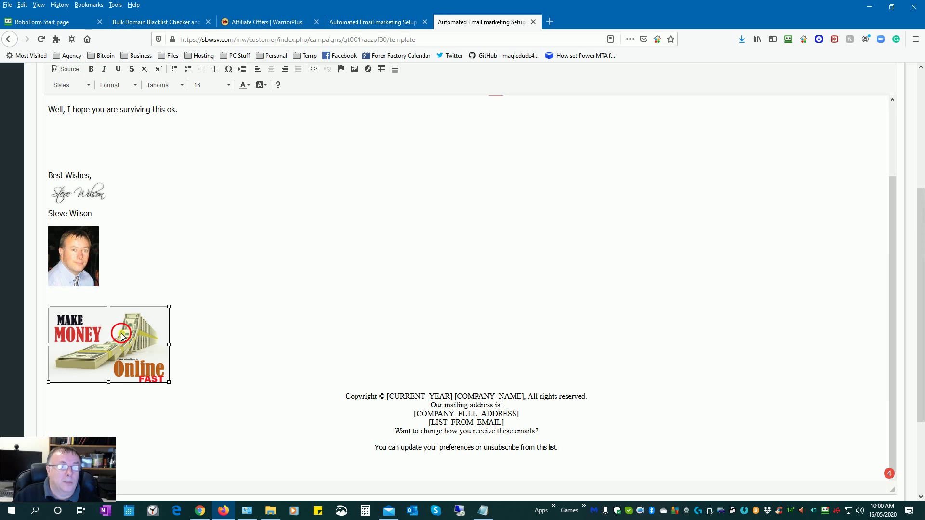
double_click(120, 334)
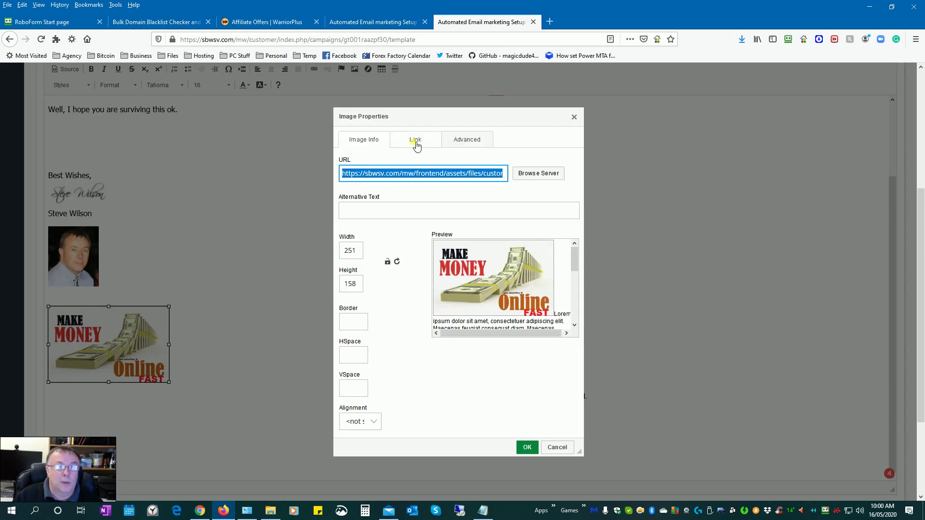
click(413, 145)
click(403, 171)
text(https://100perday.net/elm/)
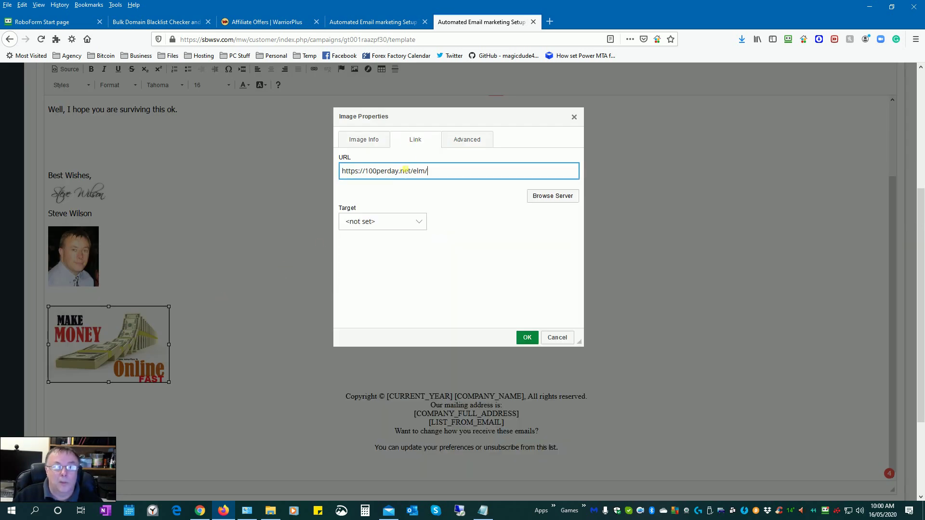
click(419, 224)
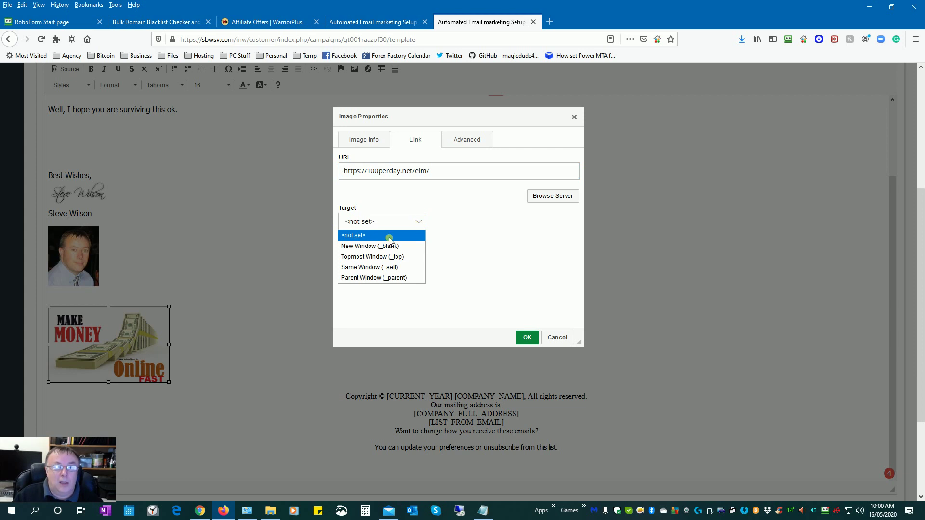
click(355, 246)
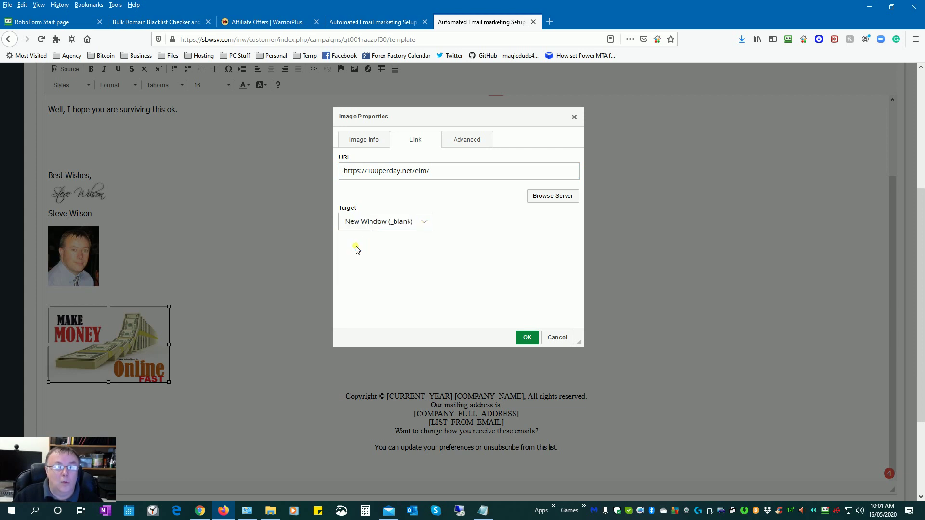
click(528, 338)
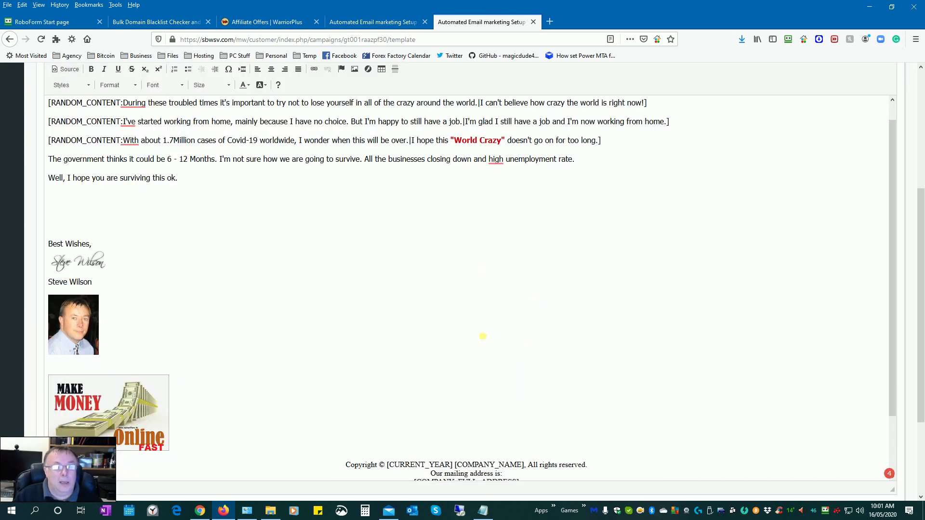
Step: Delete the linked Make Money Online image below the signature photo
scroll(483, 336, down, 1)
scroll(483, 336, down, 1)
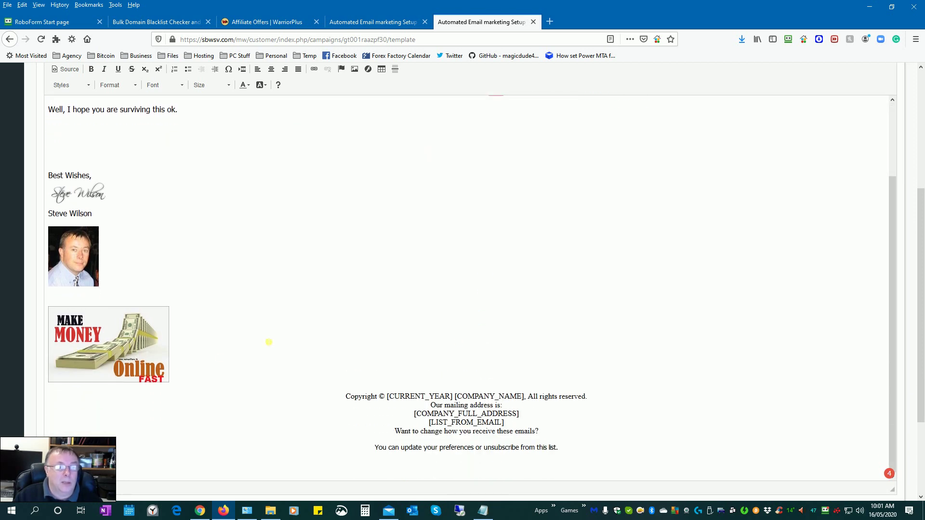
click(116, 353)
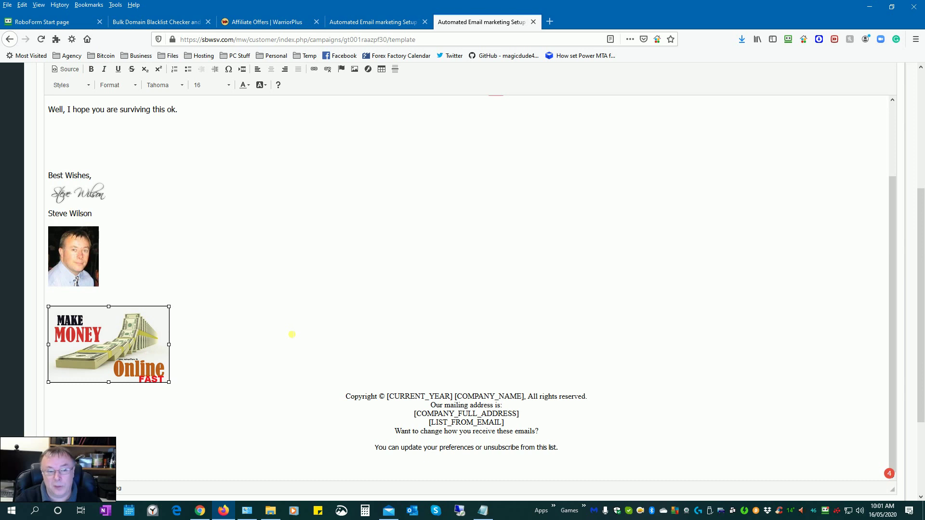
key(Delete)
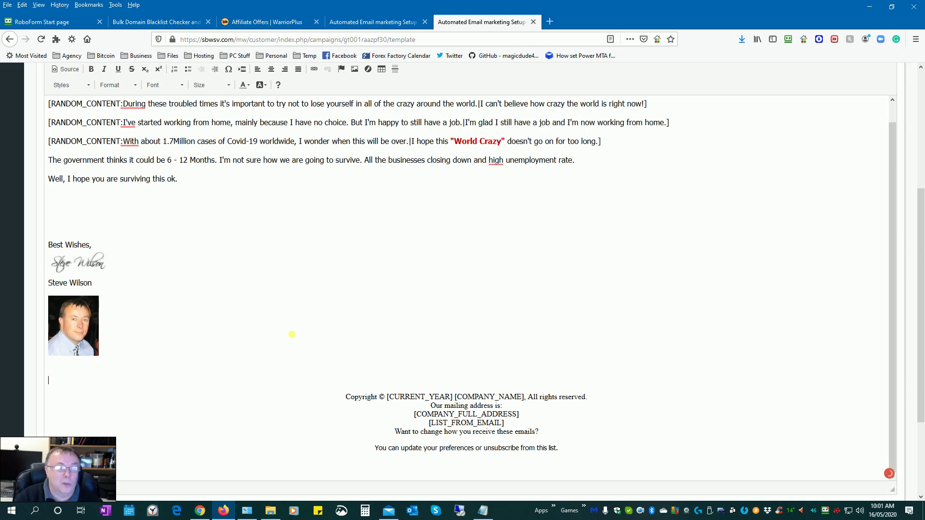
Step: Remove the extra blank lines between "Well, I hope you are surviving this ok." and Best Wishes
click(58, 200)
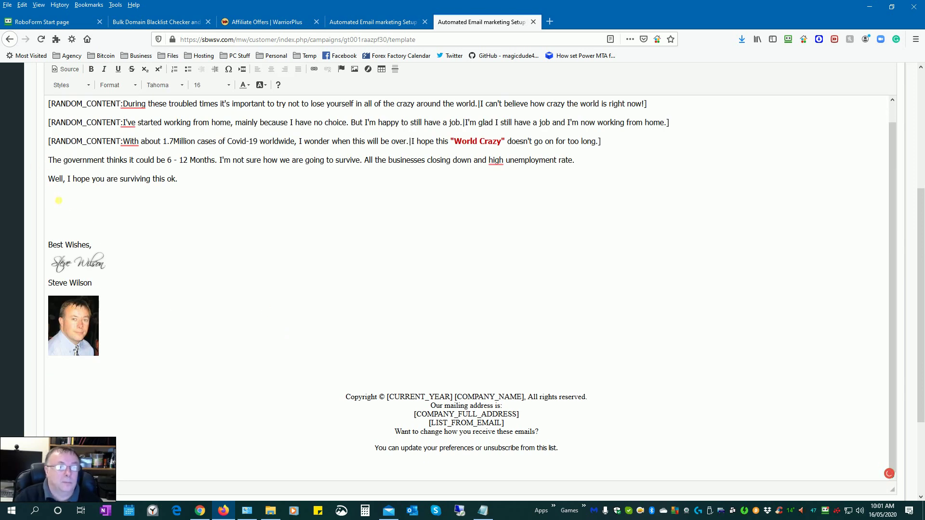
scroll(58, 200, up, 1)
key(Delete)
key(Delete)
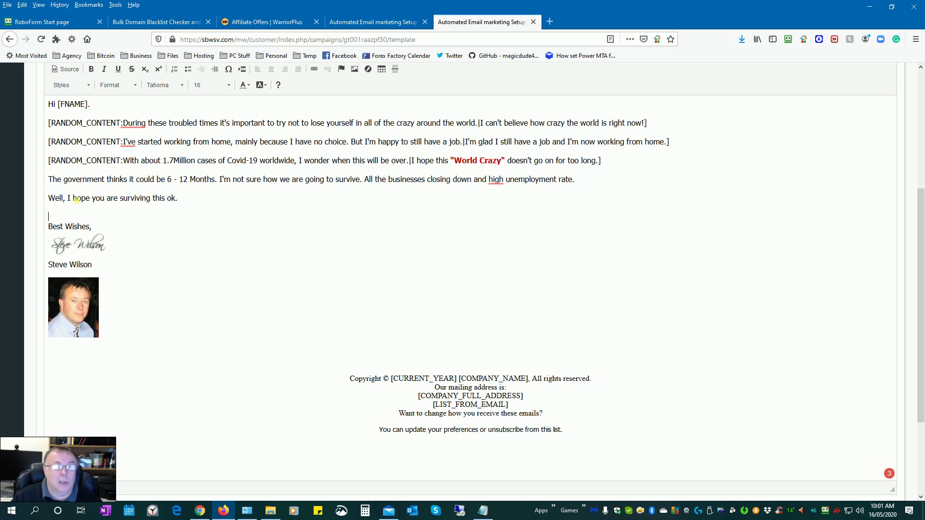
Step: Save the Work From Home template and proceed to the campaign confirmation
key(ctrl+s)
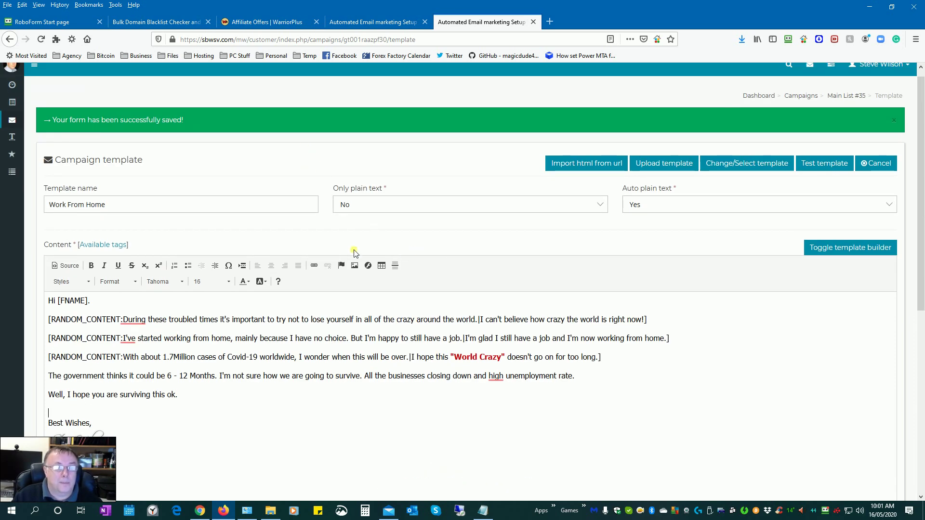
scroll(354, 253, down, 2)
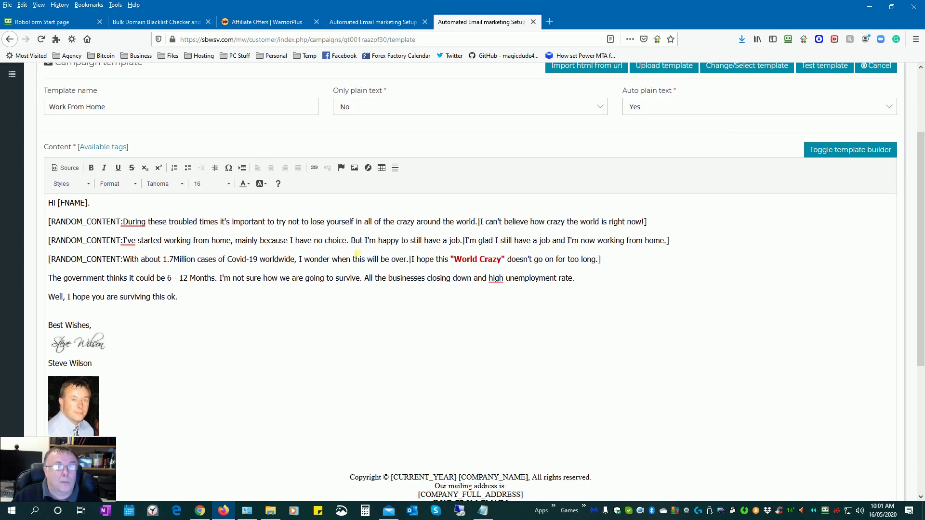
scroll(357, 253, down, 5)
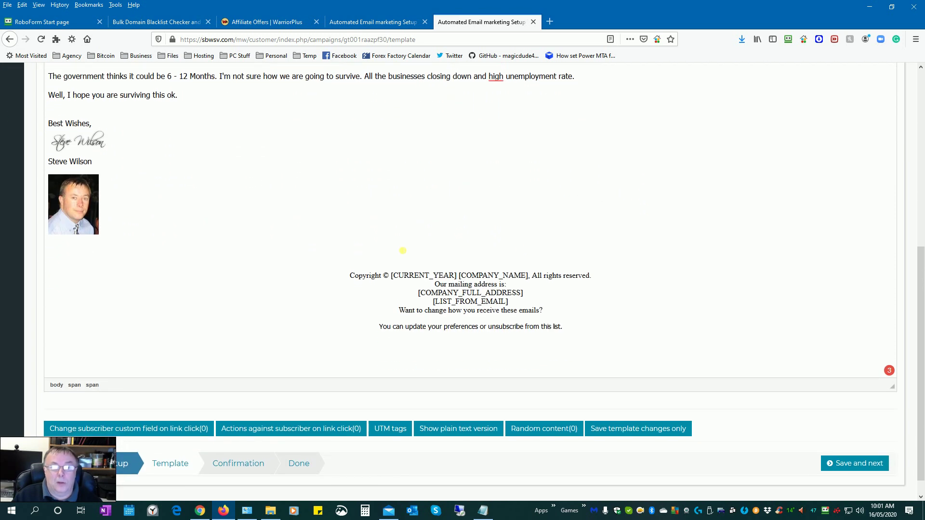
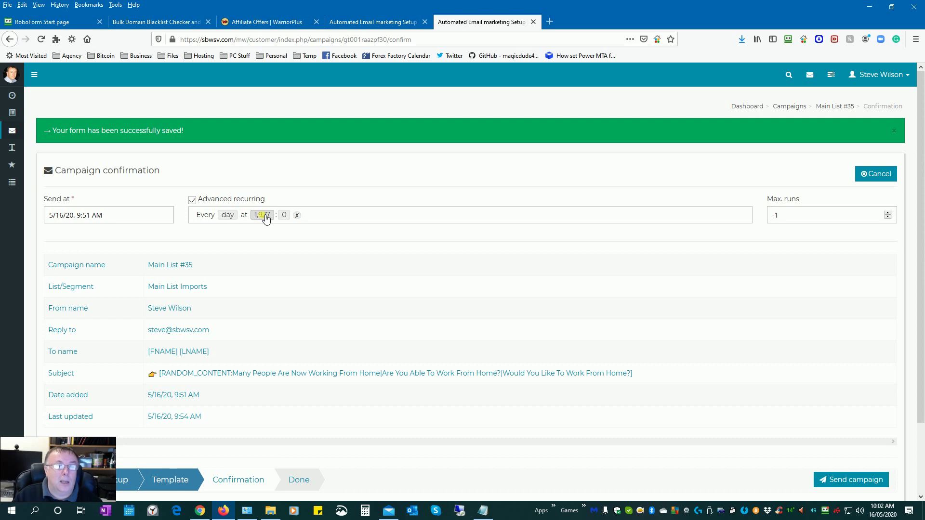
Step: Clear the existing recurring send times and schedule the campaign every day at hours 3, 9, 15 and 21
click(266, 217)
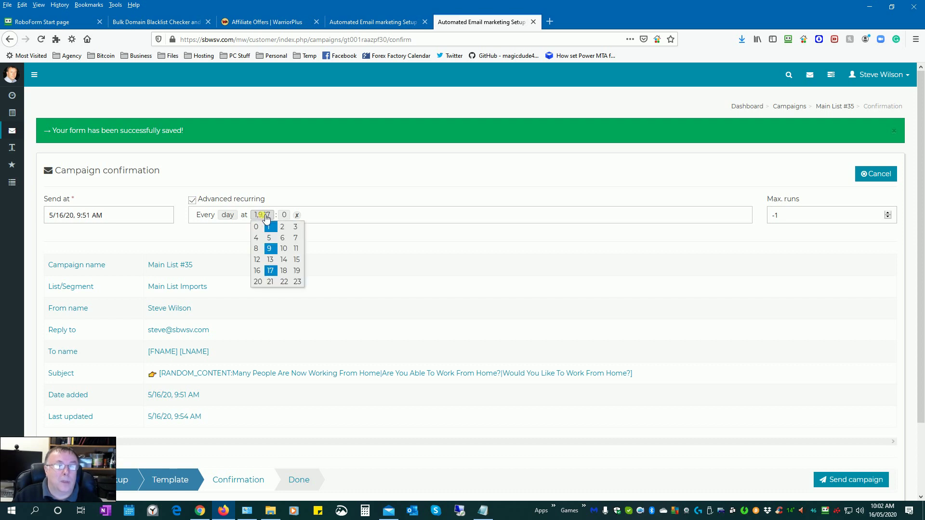
click(297, 215)
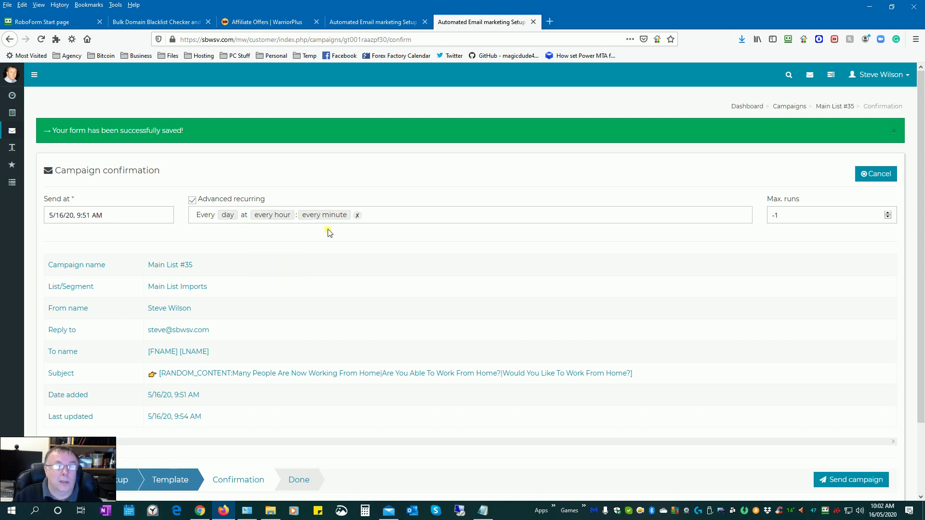
click(230, 217)
click(230, 216)
click(269, 217)
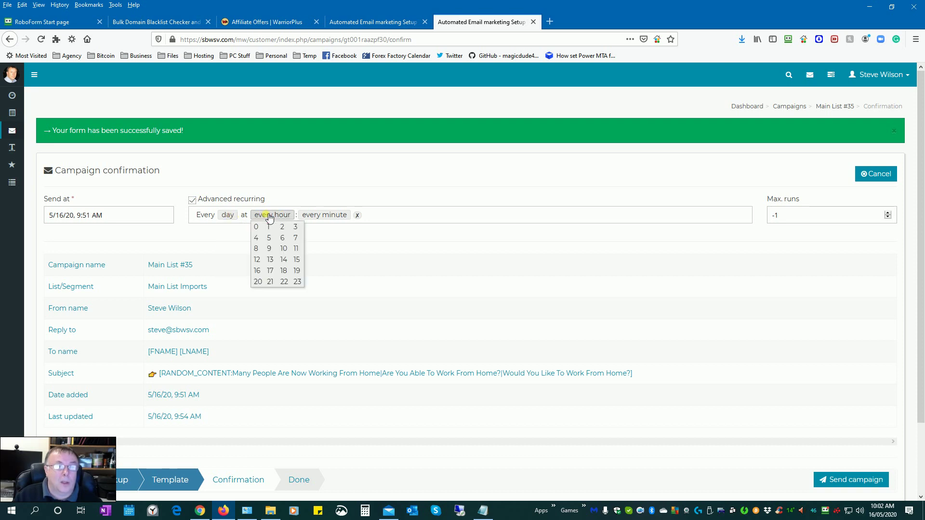
click(297, 229)
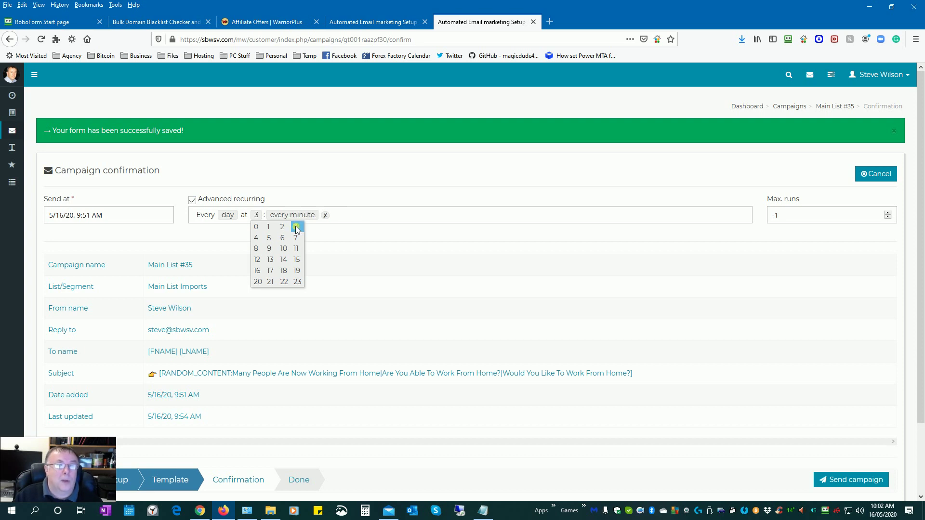
click(270, 250)
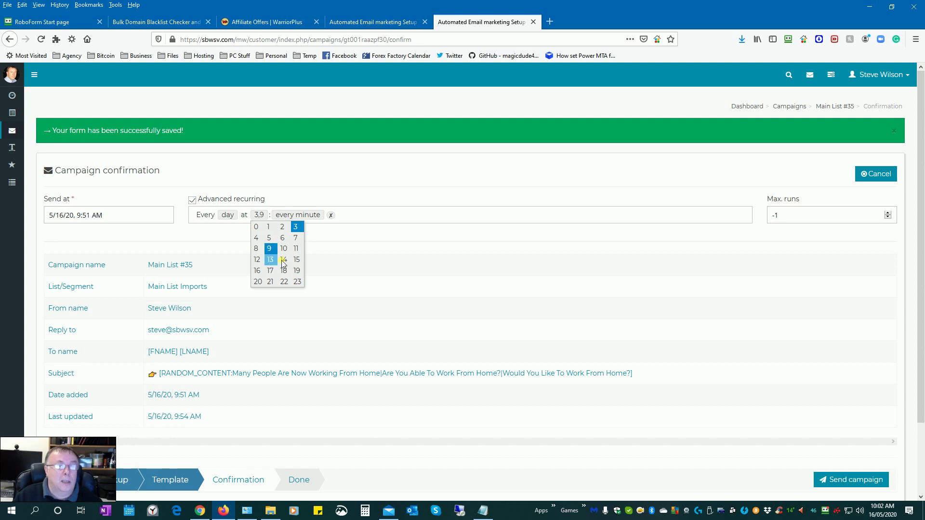
click(297, 260)
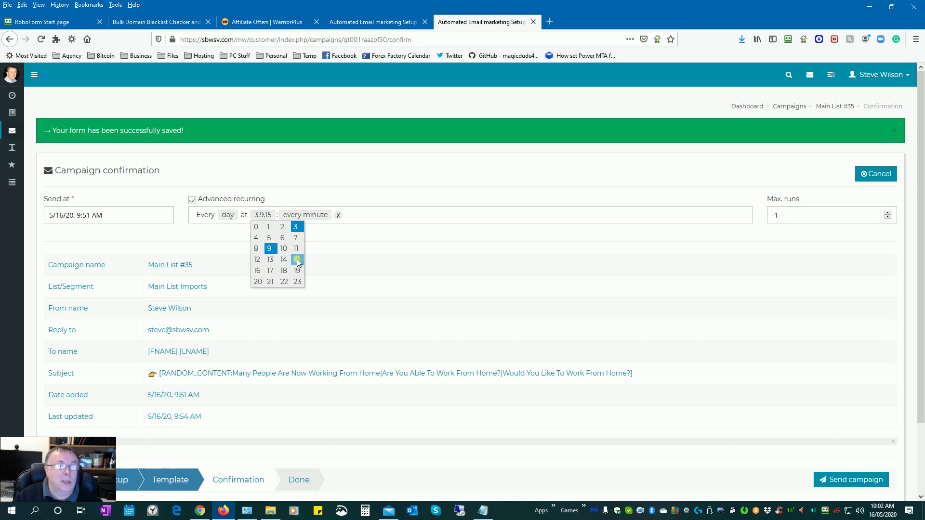
click(270, 282)
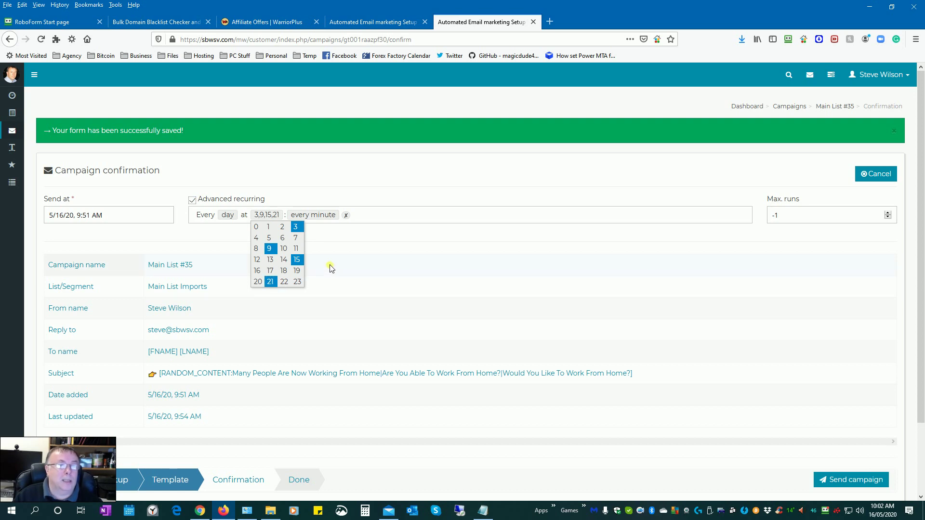
Step: Set the recurring minute to 15 and send the Main List #35 campaign
click(323, 216)
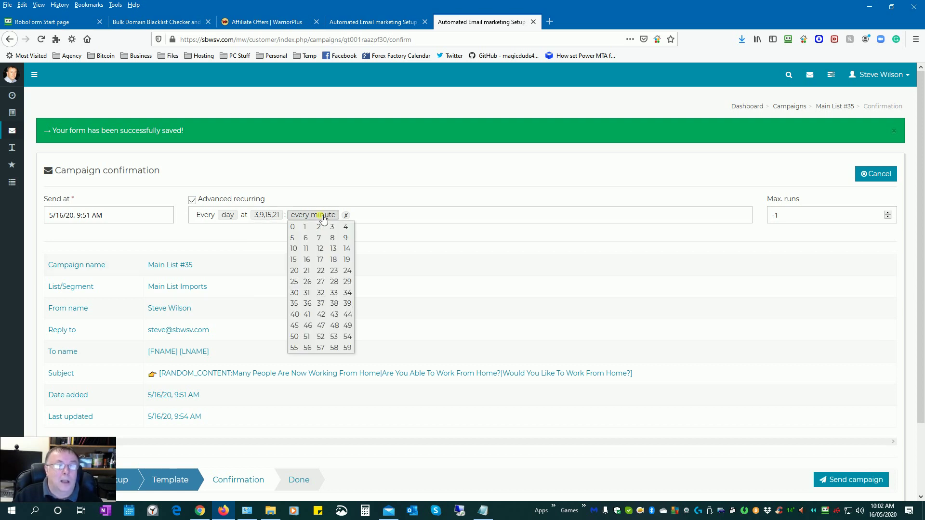
click(294, 260)
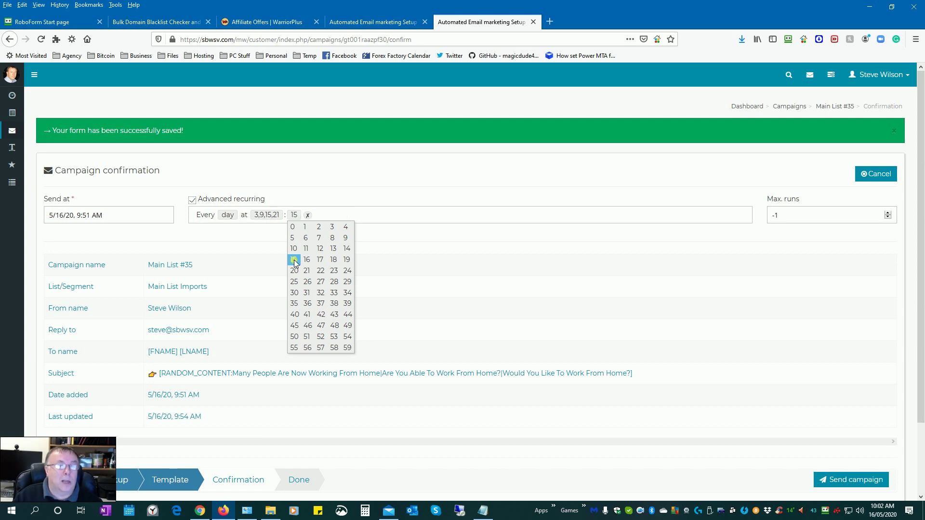
click(398, 264)
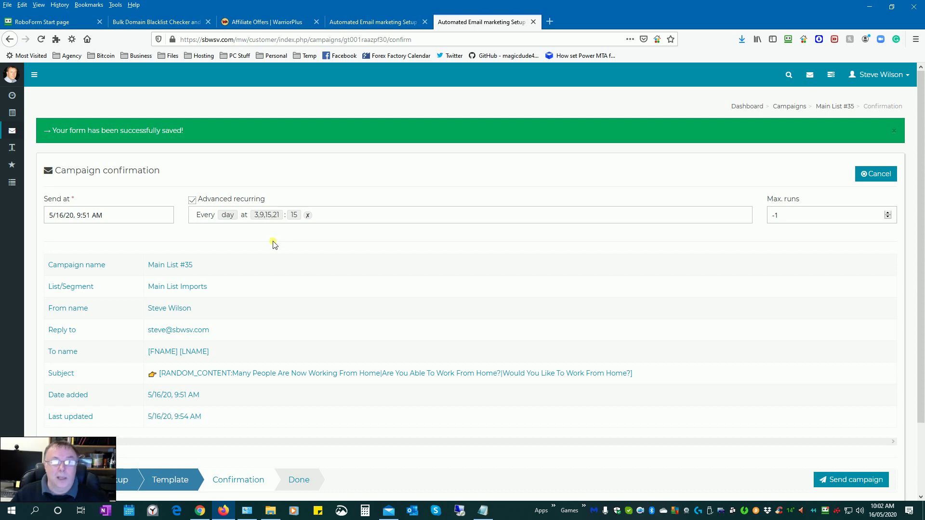
scroll(274, 242, down, 3)
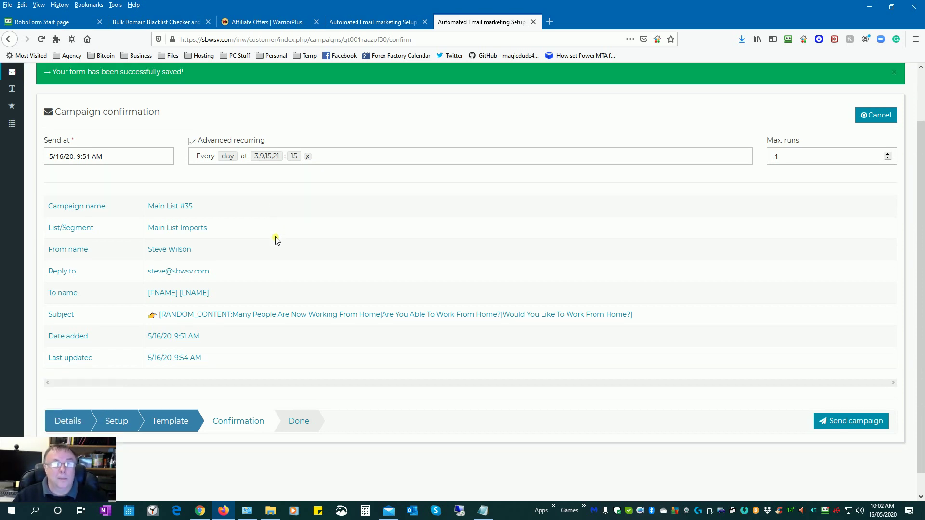
click(838, 398)
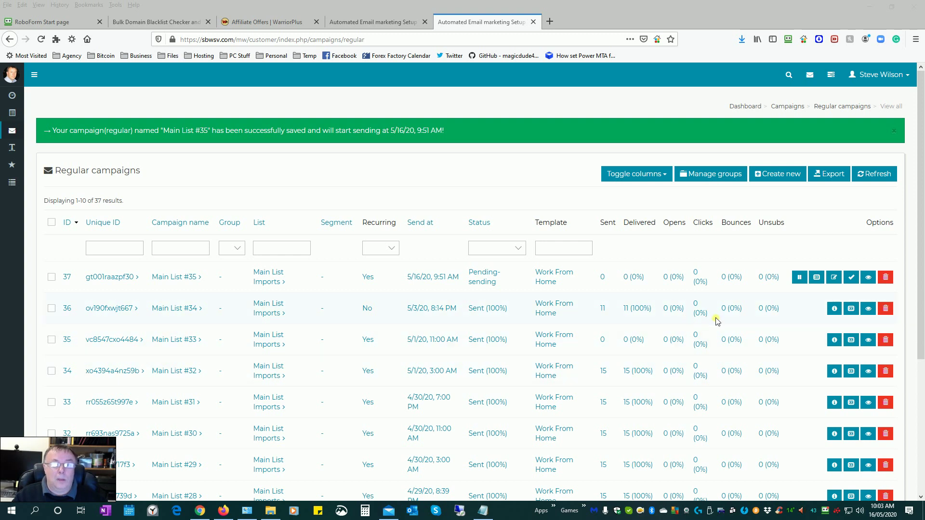
Step: Open the web version of the Main List #35 campaign and look over the email's body paragraphs
click(868, 277)
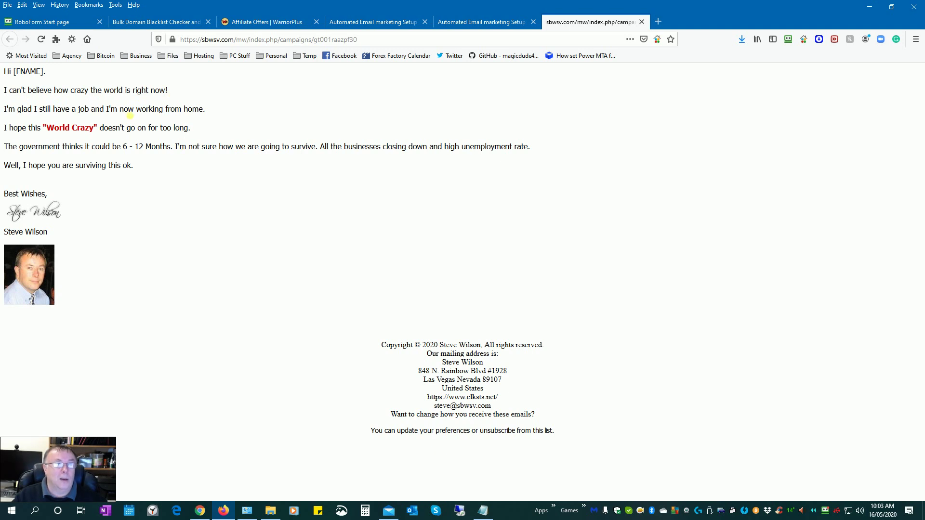
drag(5, 90, 182, 175)
click(207, 188)
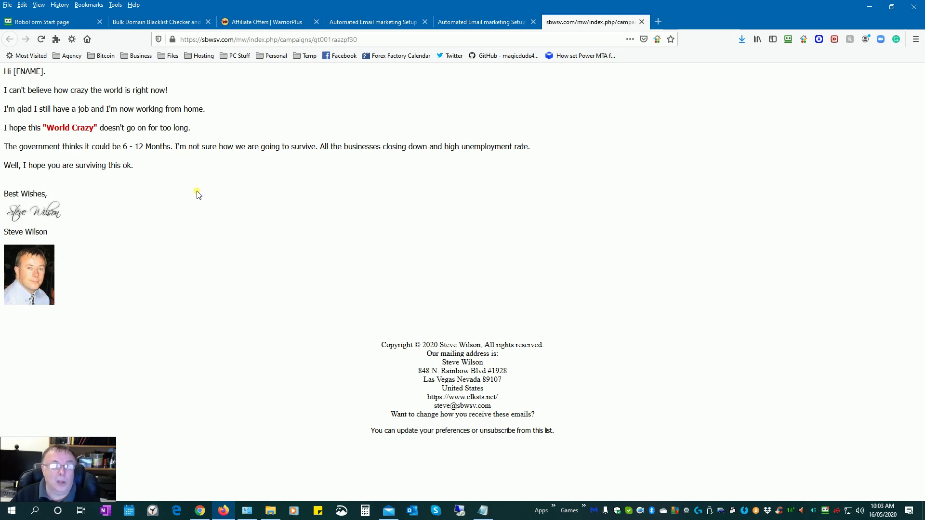
Step: Reload the campaign's web version repeatedly to examine how the randomized paragraphs vary
key(F5)
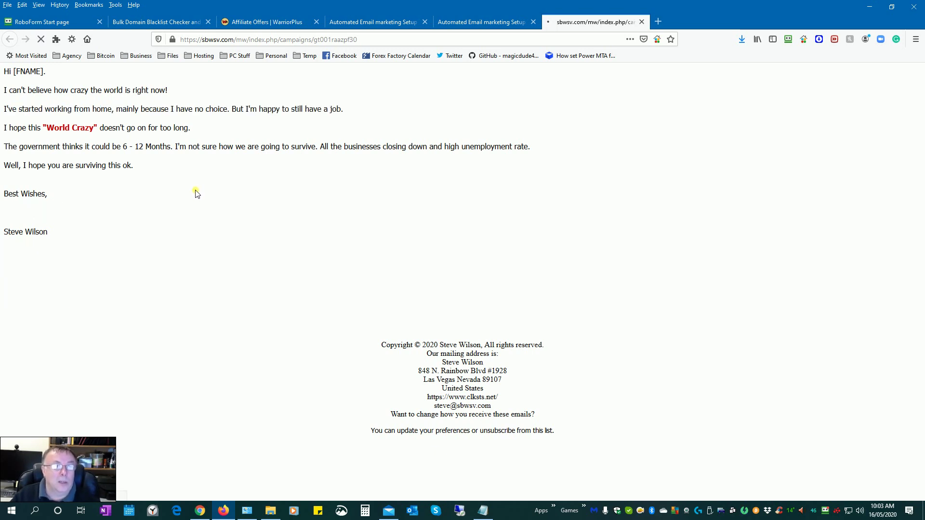
key(F5)
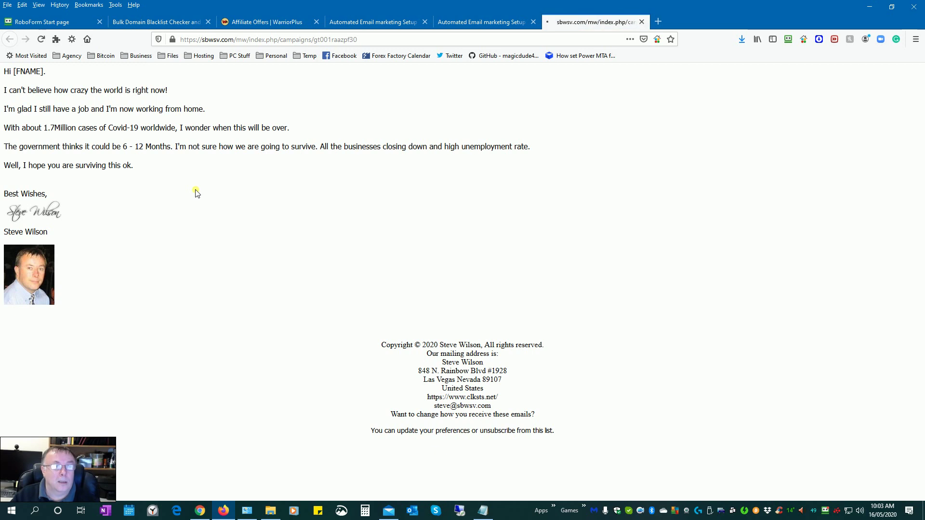
key(F5)
key(F5)
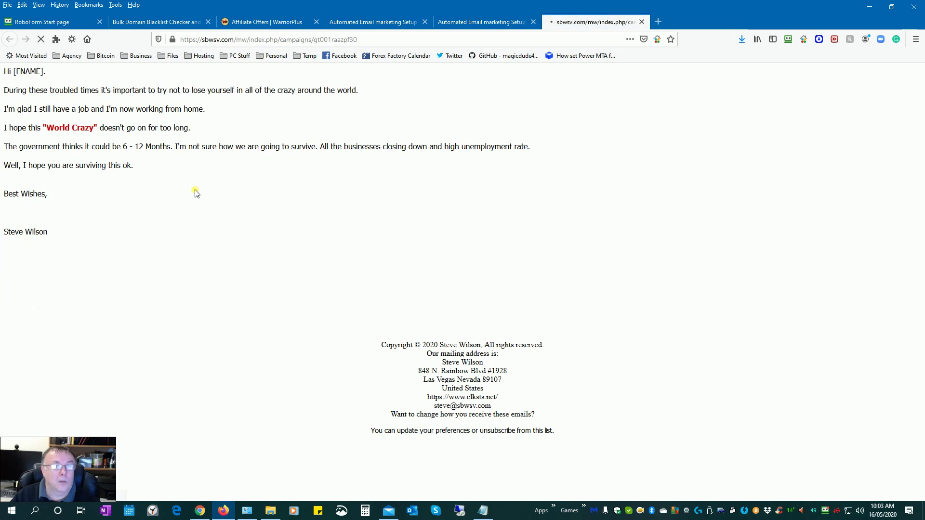
key(F5)
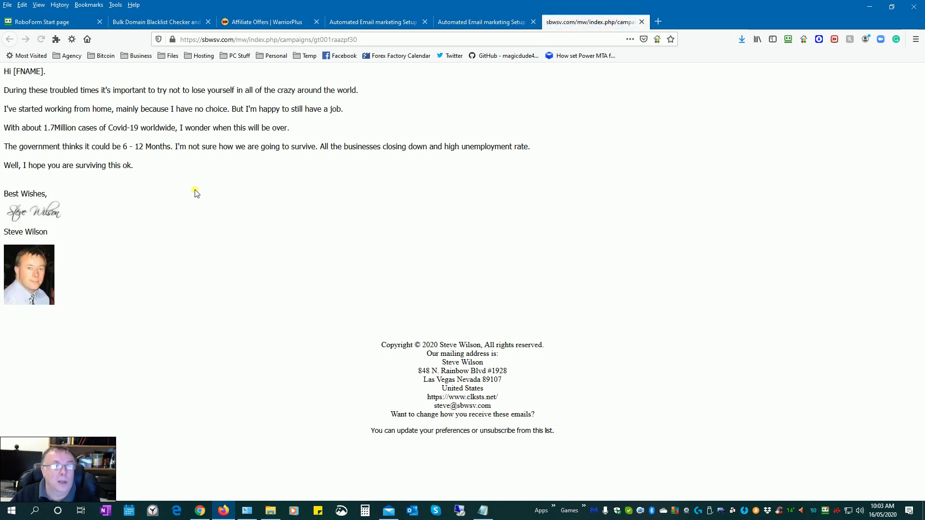
key(F5)
key(F5)
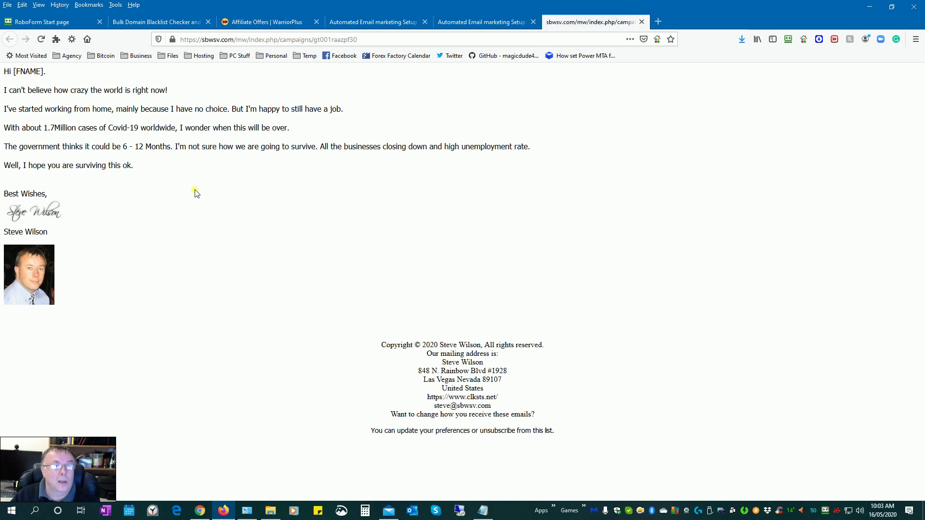
key(F5)
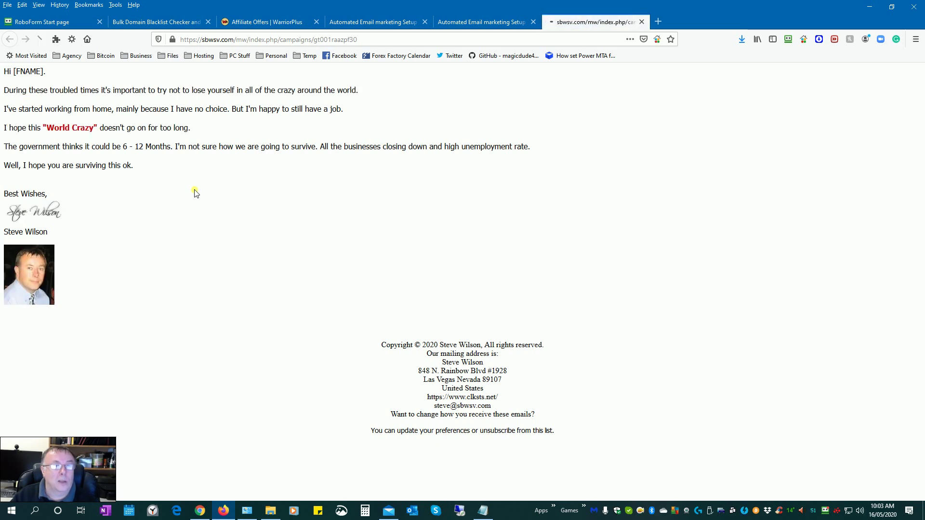
key(F5)
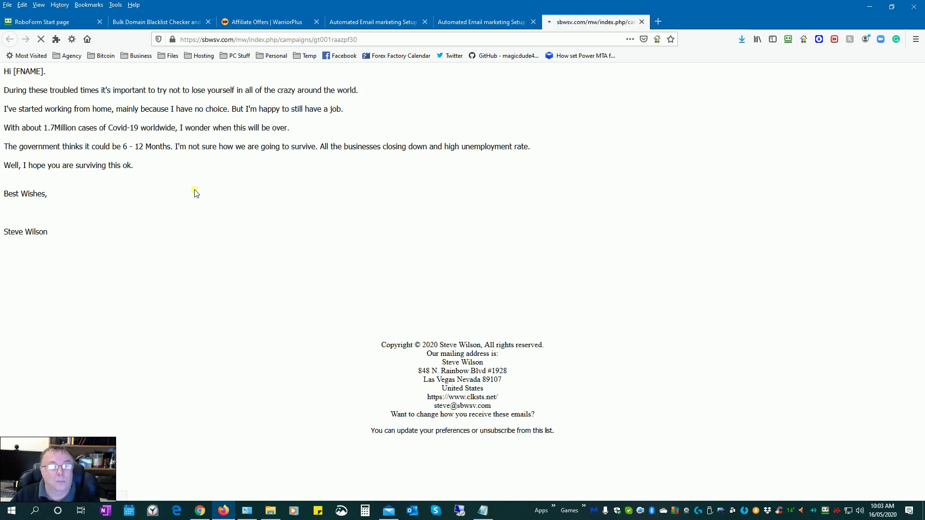
key(F5)
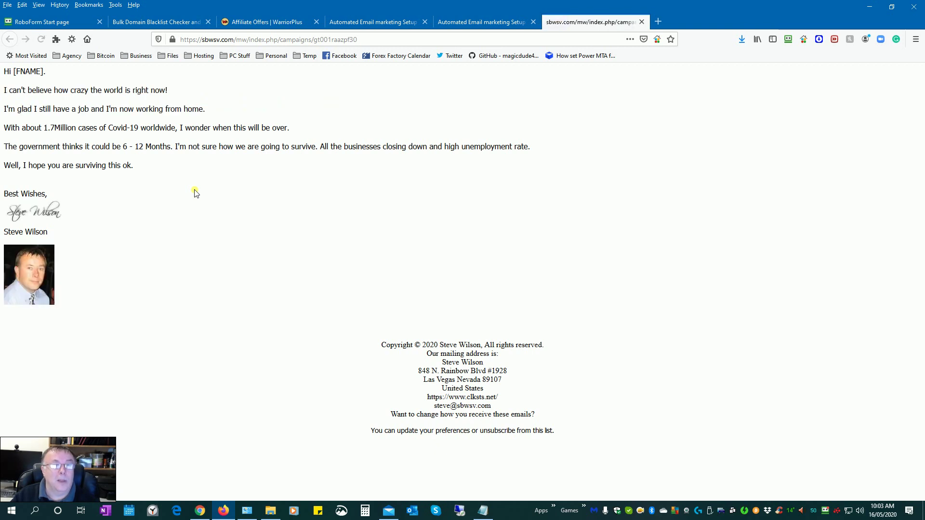
key(F5)
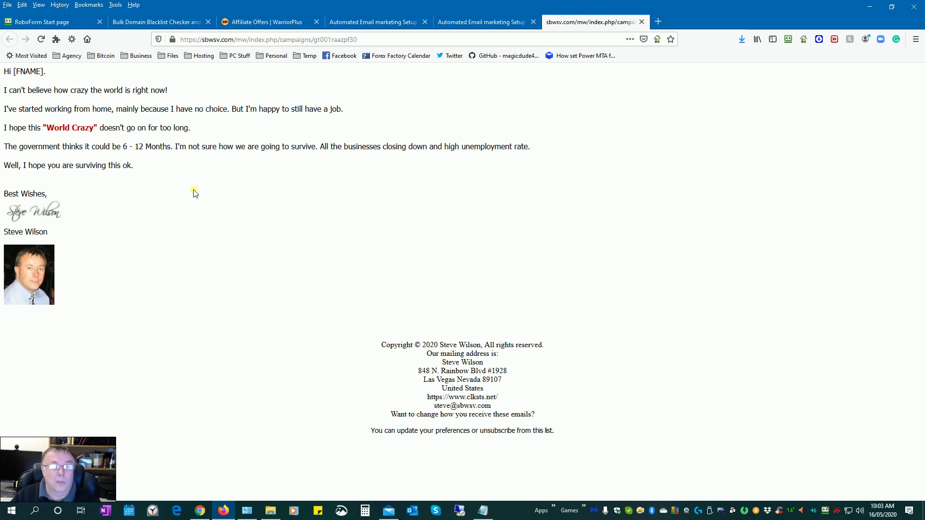
Step: Close the web version and refresh the regular campaigns list to check the sending status of Main List #35
click(641, 22)
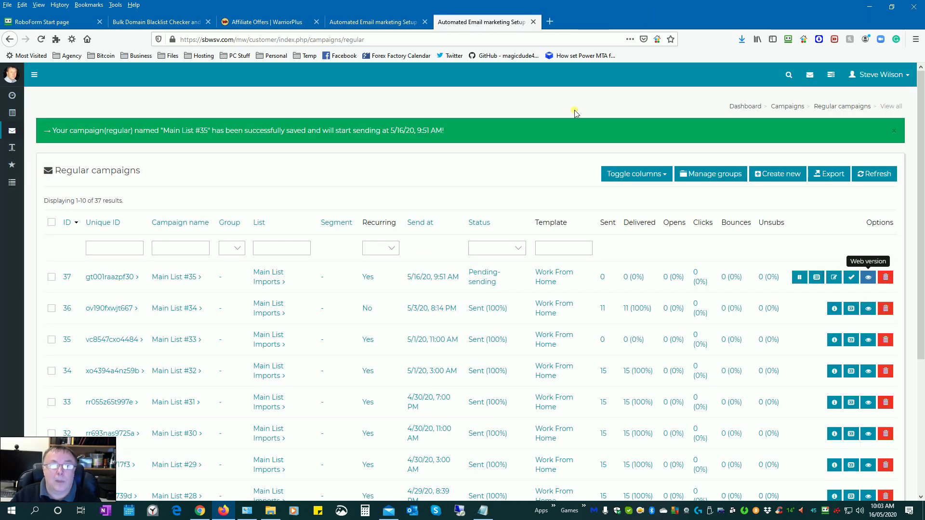
click(865, 174)
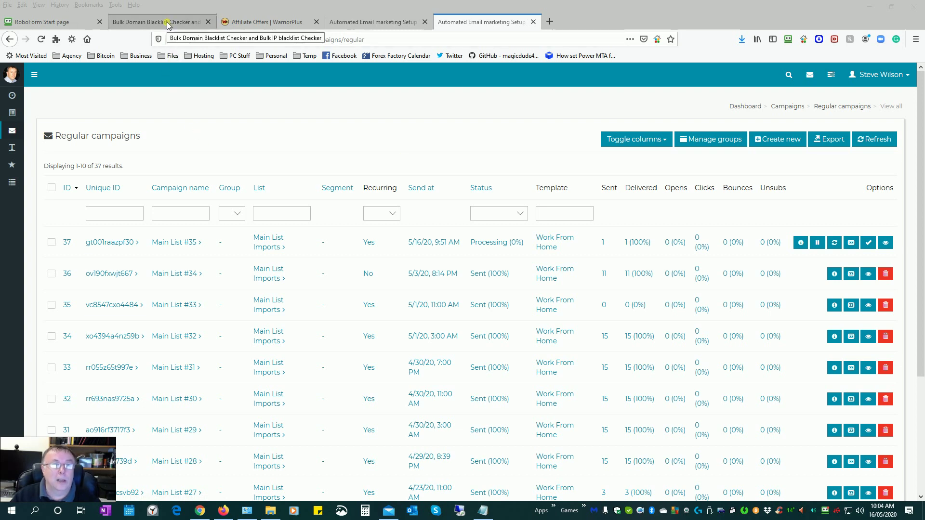
Step: Go to the bulkblacklist.com page, then switch to sbw-gold.txt in Notepad and copy the seven IP addresses under sbwsv.com
click(167, 22)
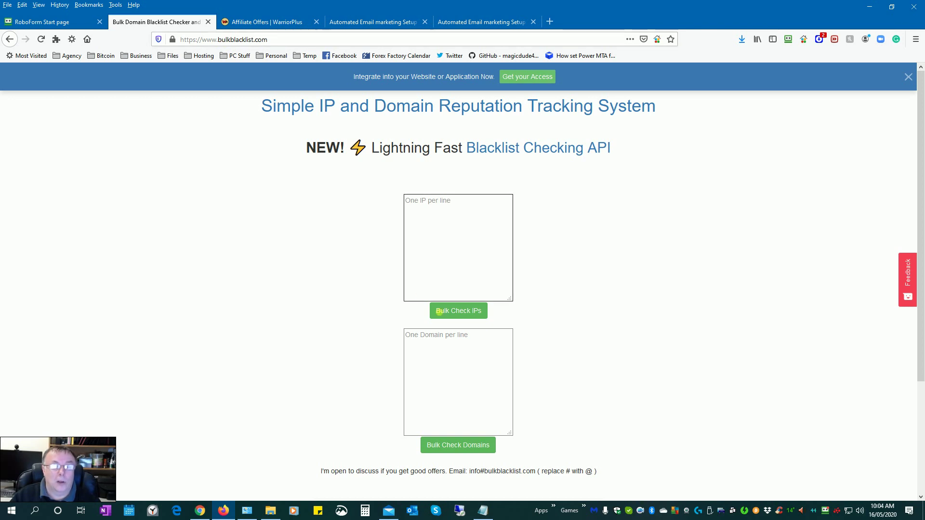
click(484, 504)
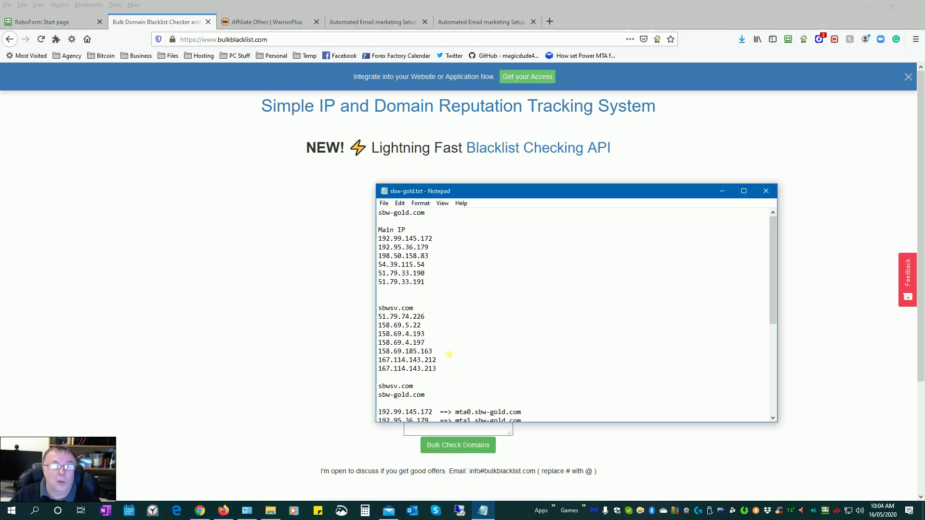
drag(437, 369, 378, 318)
key(ctrl+c)
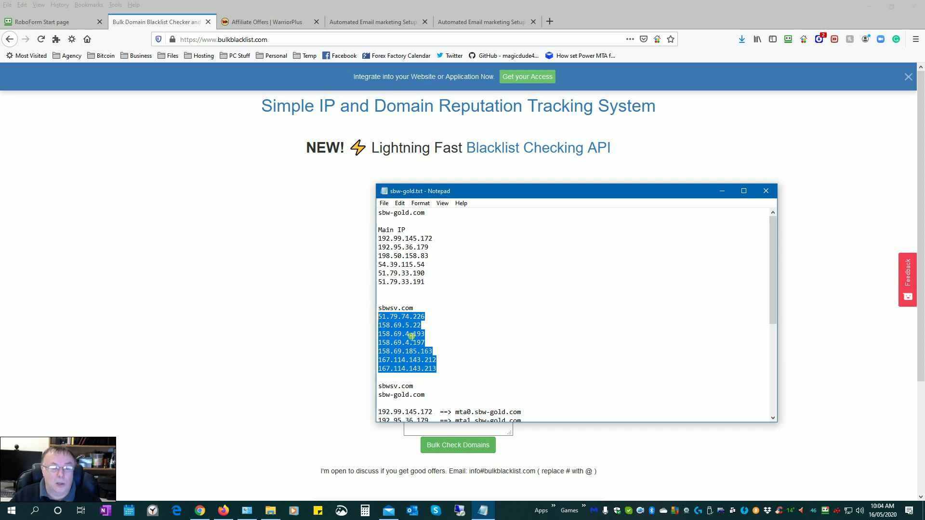
Step: Paste the copied sbwsv.com addresses into the blacklist checker's IP list and run the bulk IP check
click(272, 324)
click(434, 248)
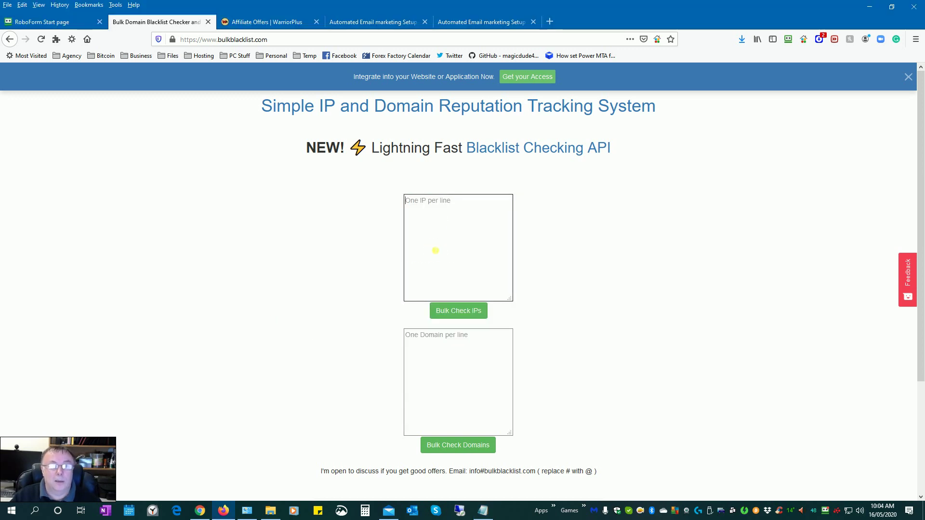
key(ctrl+v)
click(456, 311)
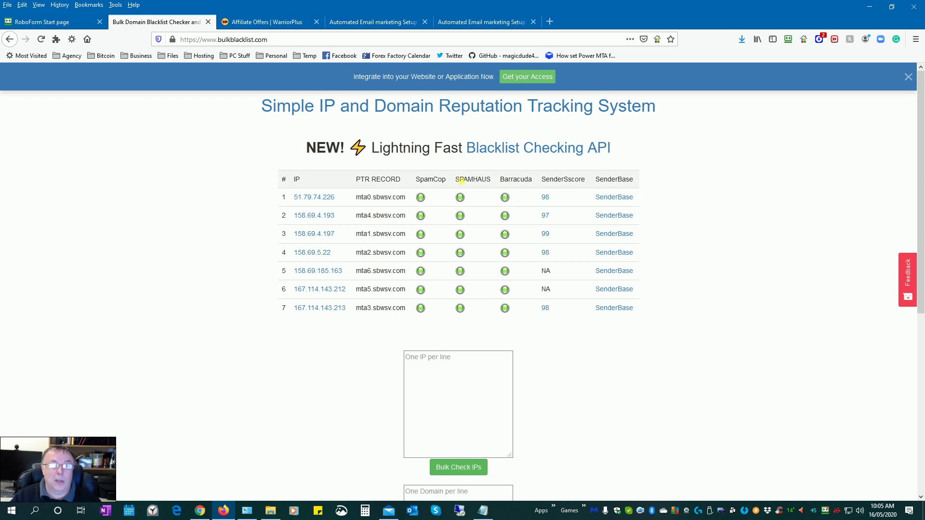
Step: Examine the SPAMHAUS results for the checked IPs and return to the regular campaigns list
double_click(466, 181)
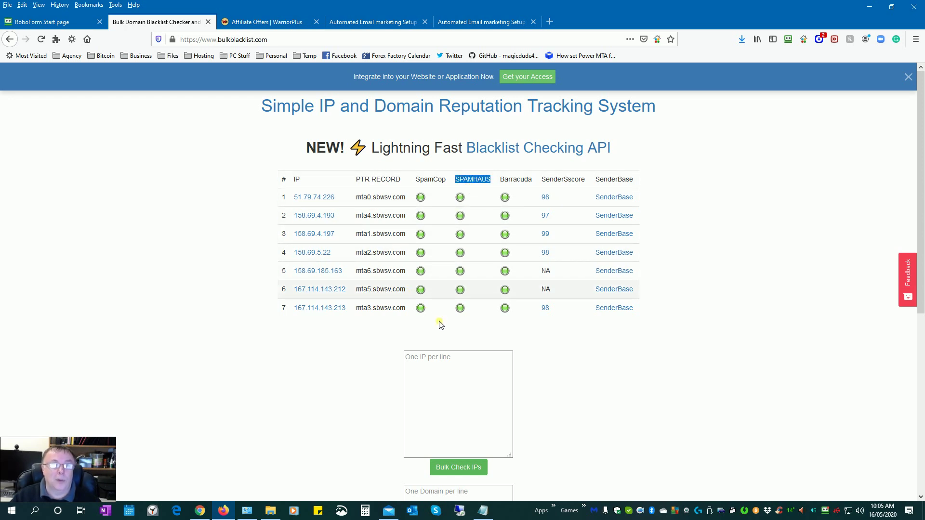
click(477, 328)
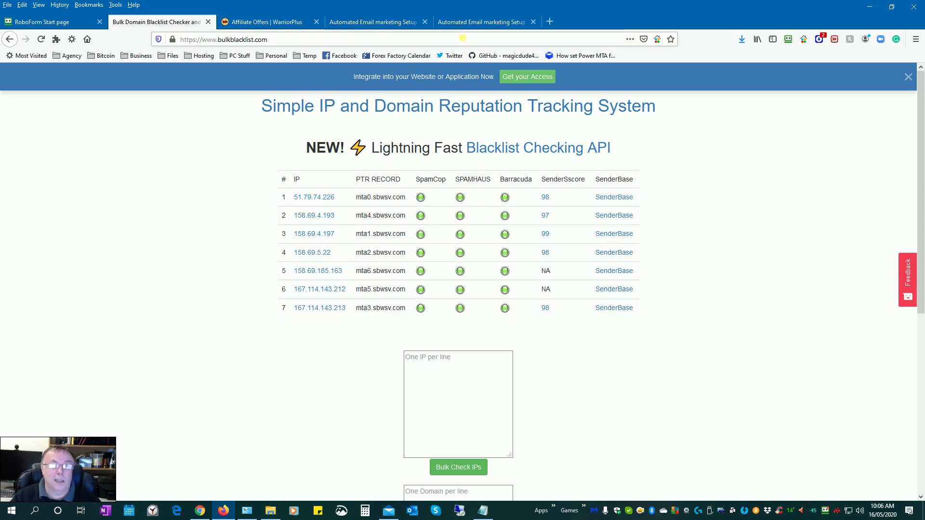
click(460, 28)
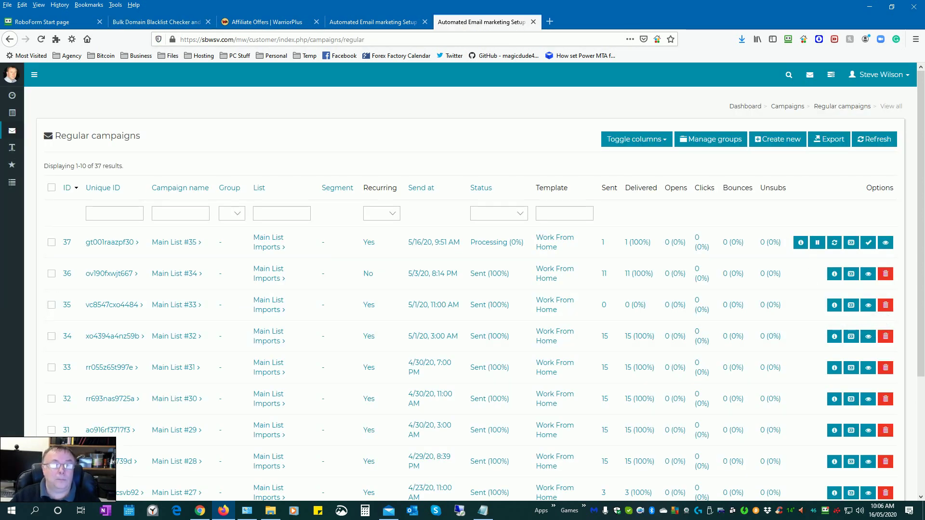